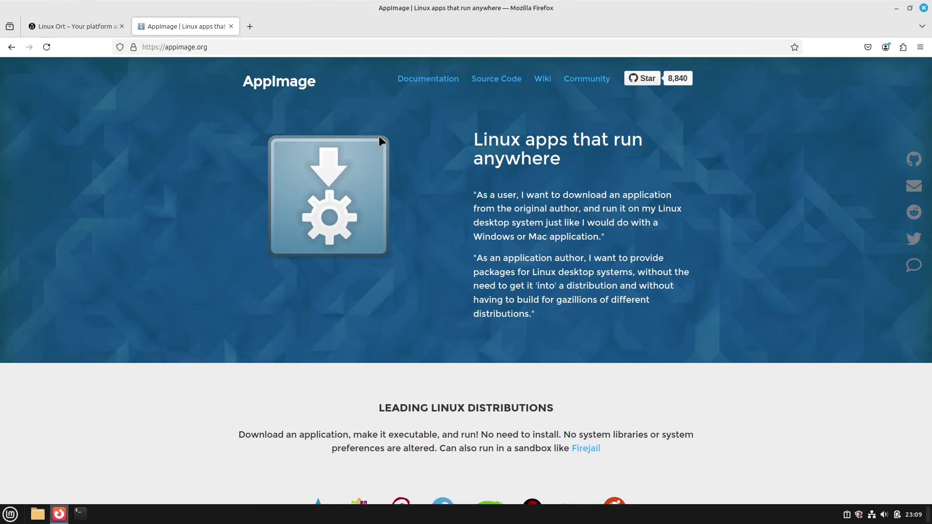
Open kdenlive.org in a new browser tab and download the Linux AppImage of Kdenlive.
key(ctrl+t)
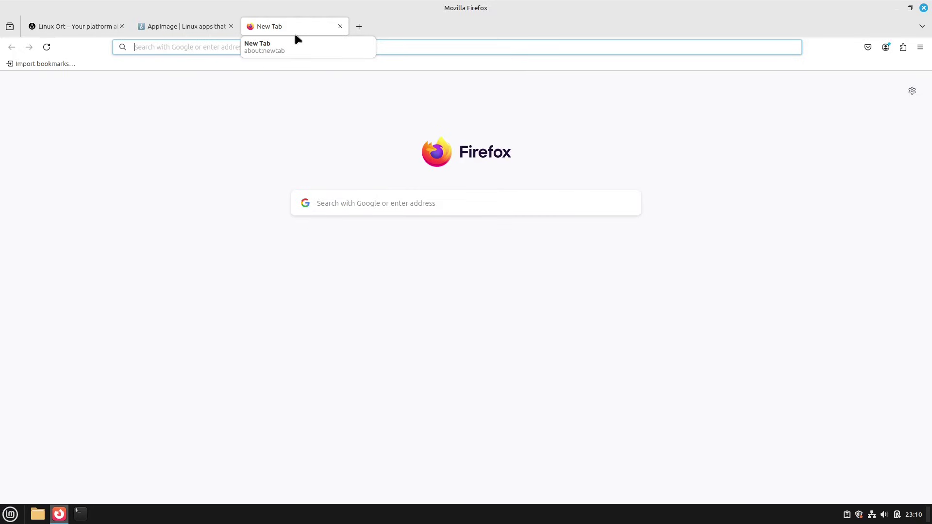
text(kdenlive.org)
key(Return)
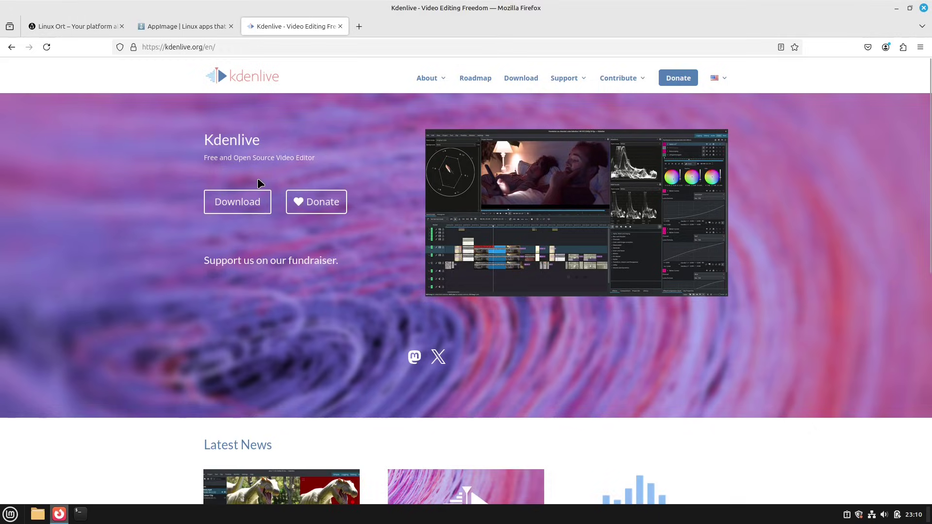
click(246, 201)
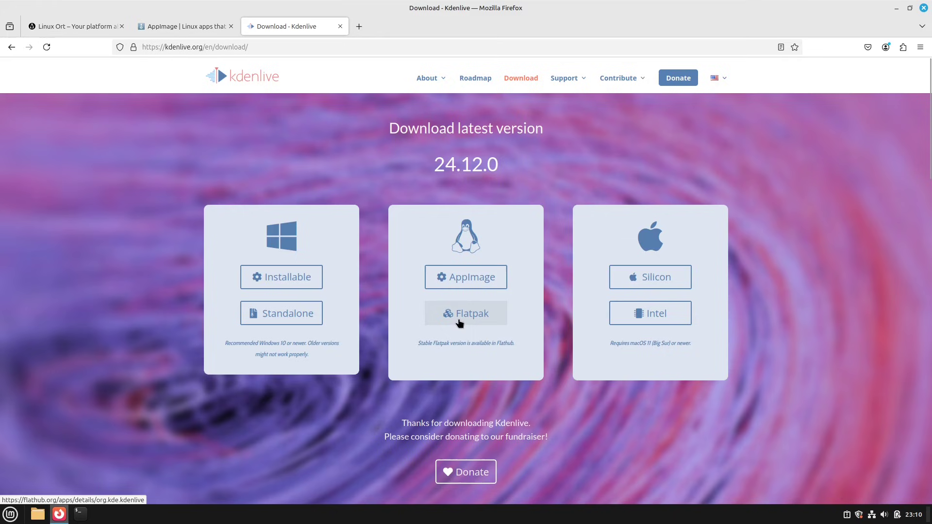
click(436, 282)
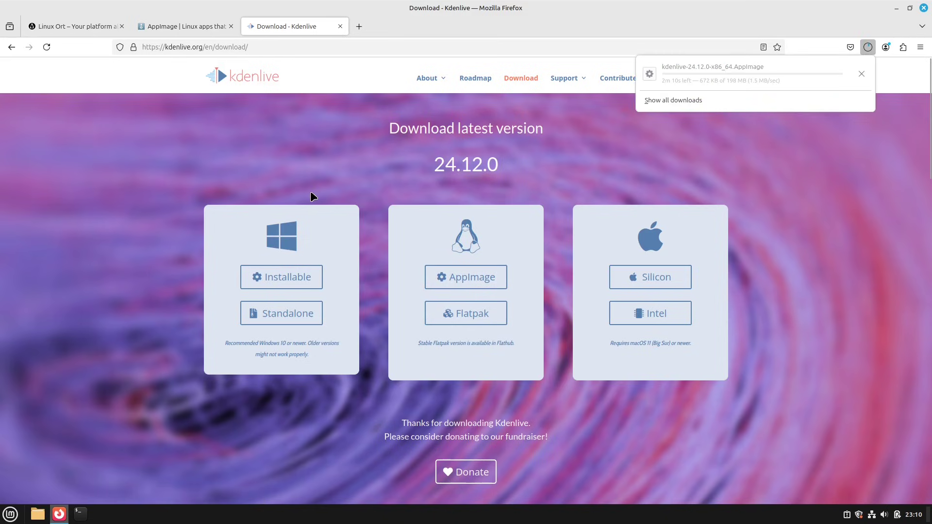
Return to the Kdenlive home page and show the downloaded kdenlive-24.12.0-x86_64.AppImage in its folder.
click(226, 73)
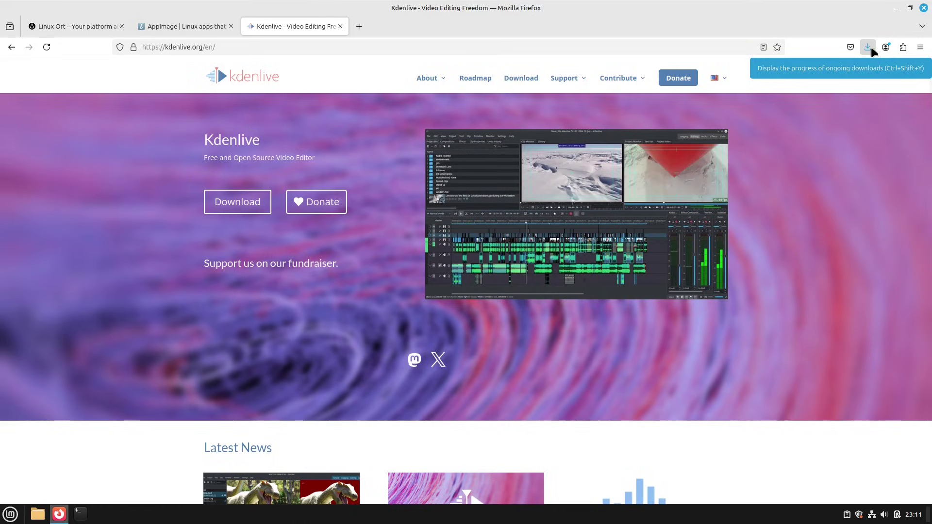
click(870, 48)
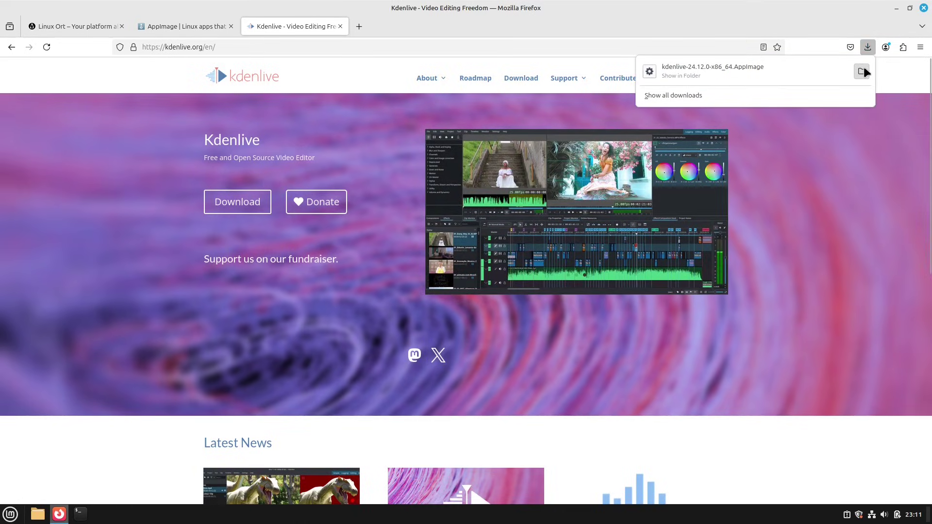
click(863, 72)
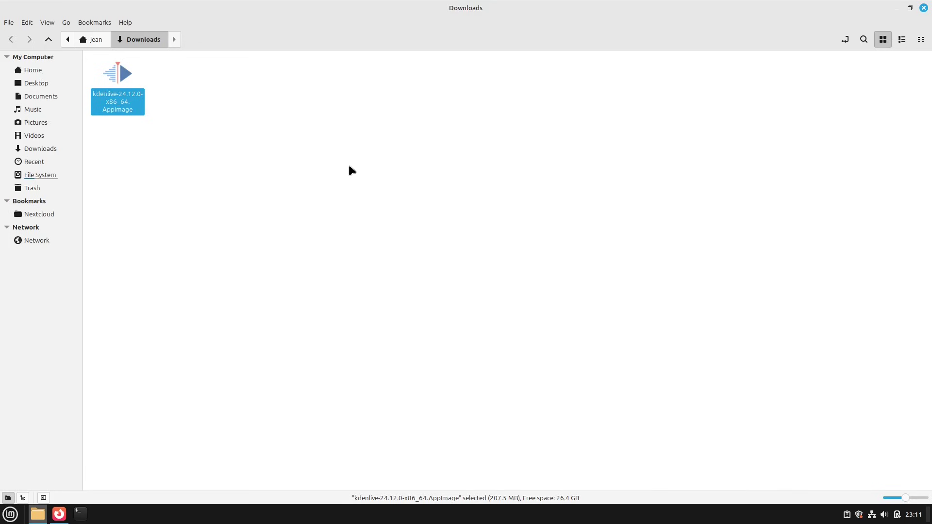
Switch to Software Manager, search for "gear lever", install the Gear Lever Flatpak with its required packages, and close Software Manager.
key(super)
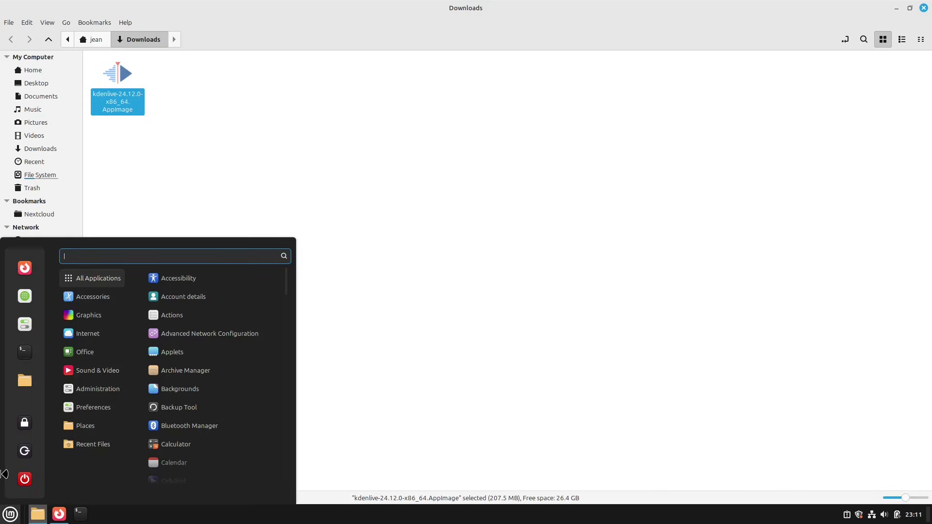
click(22, 298)
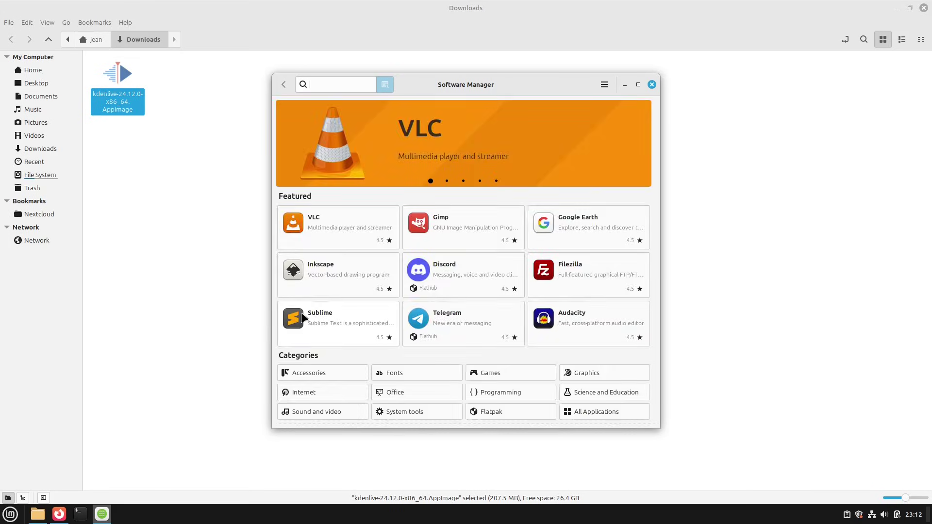
text(gear lever)
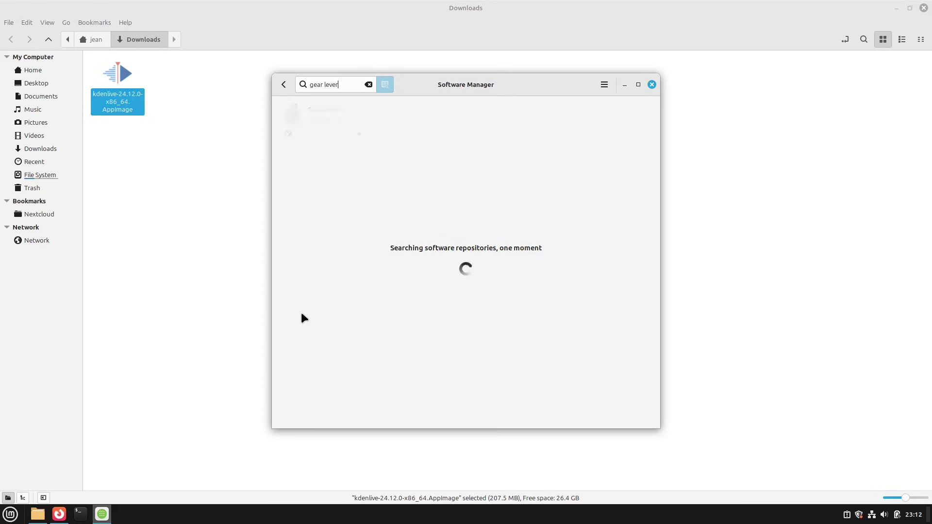
click(319, 124)
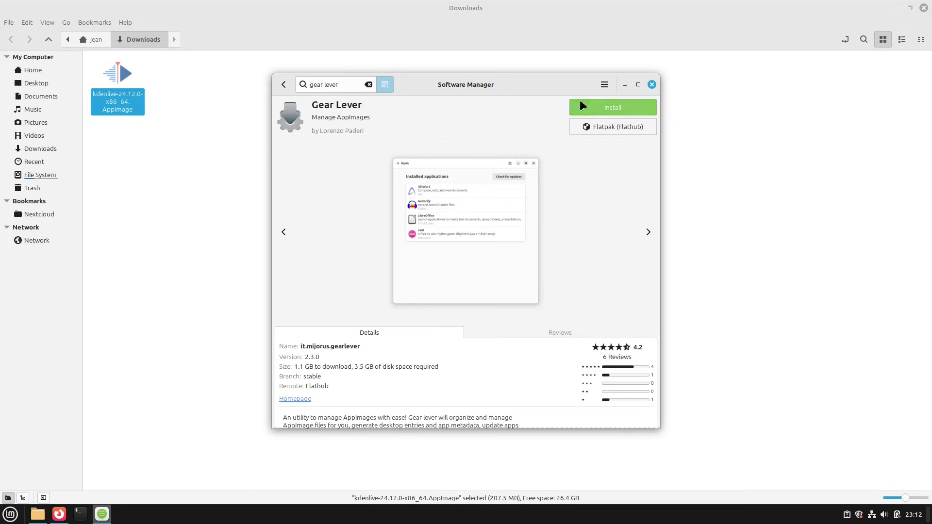
click(581, 105)
click(543, 333)
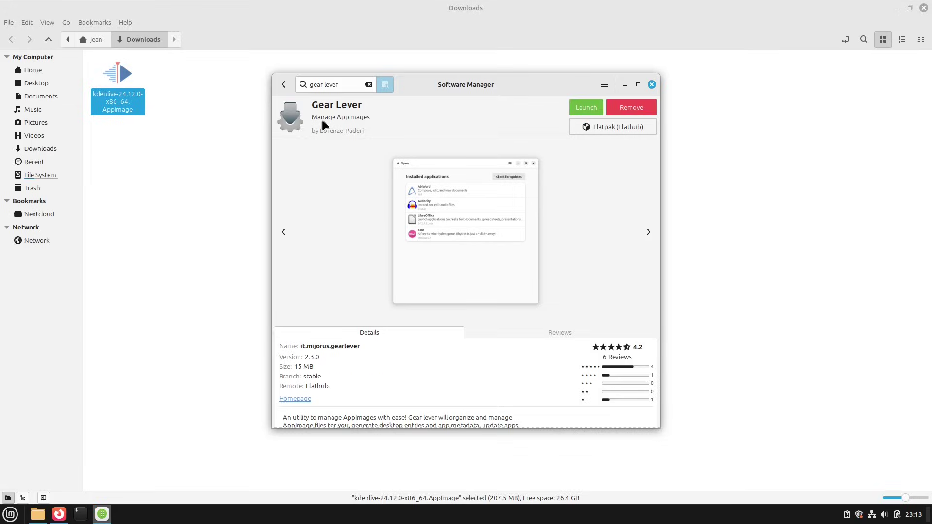
key(alt+F4)
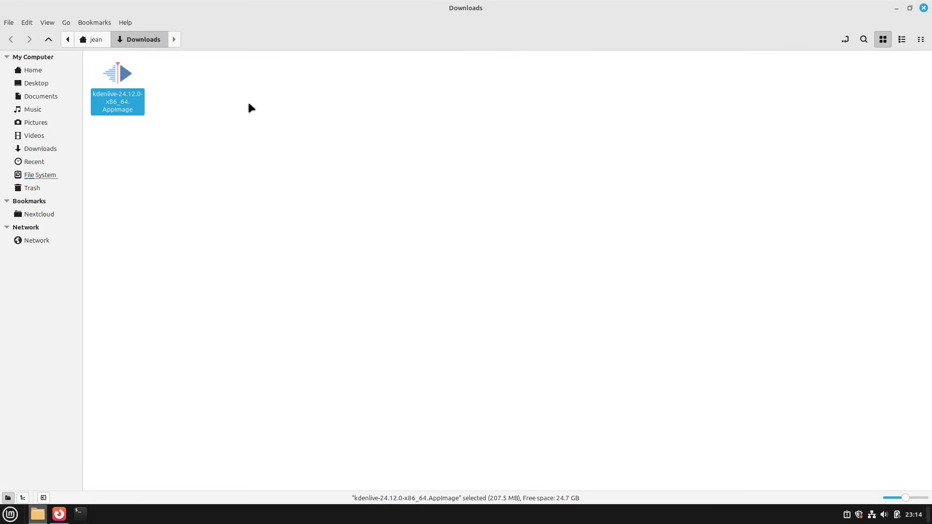
Open the downloaded Kdenlive AppImage in Gear Lever, unlock it, and move it to the app menu.
double_click(132, 97)
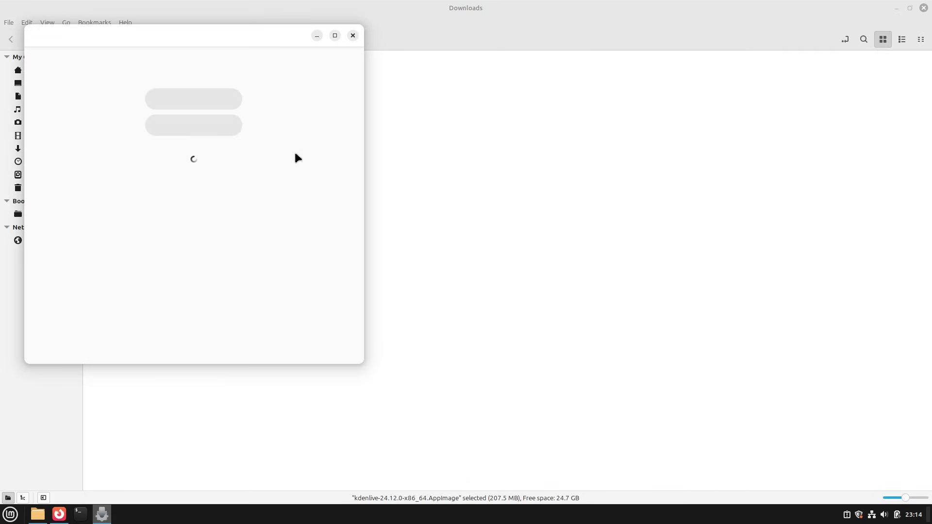
drag(199, 37, 343, 75)
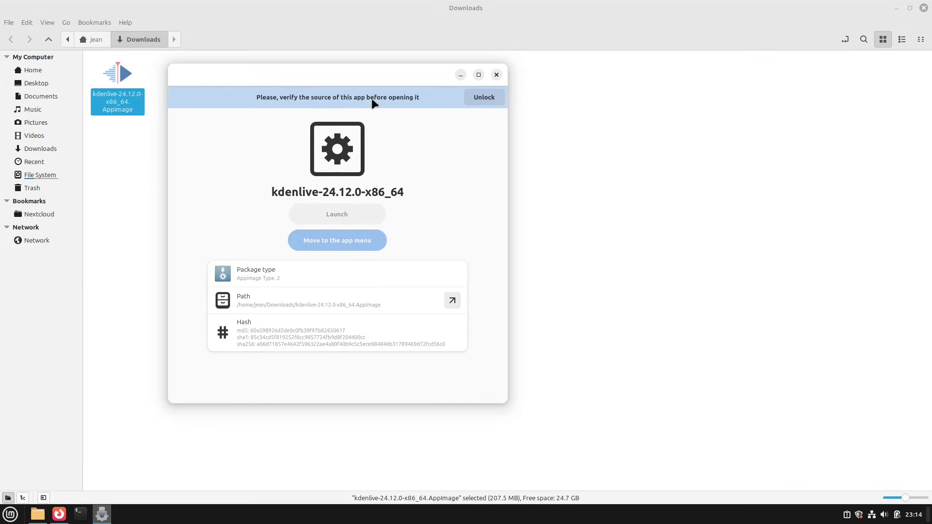
click(471, 98)
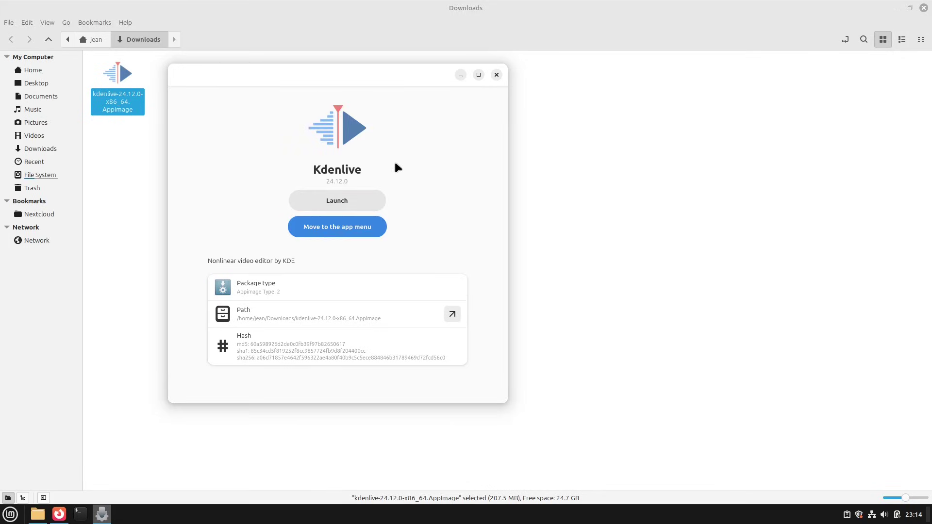
click(362, 231)
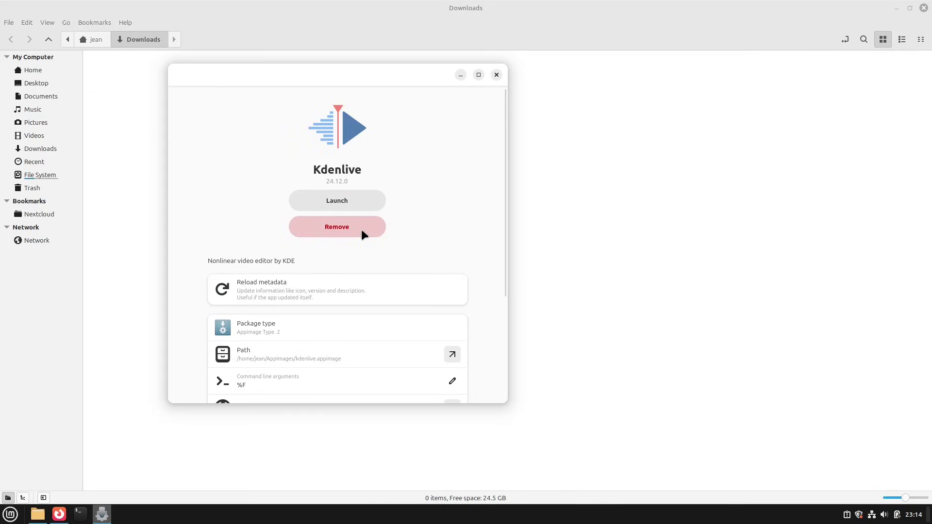
Search the system's application menu for Kdenlive, launch it to test the integration, and close it again.
click(9, 514)
text(kdenl)
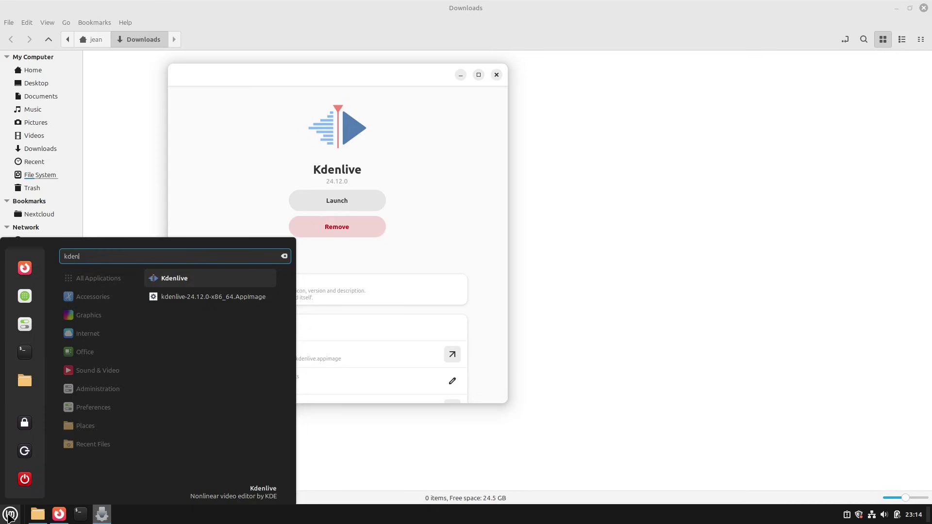
click(10, 514)
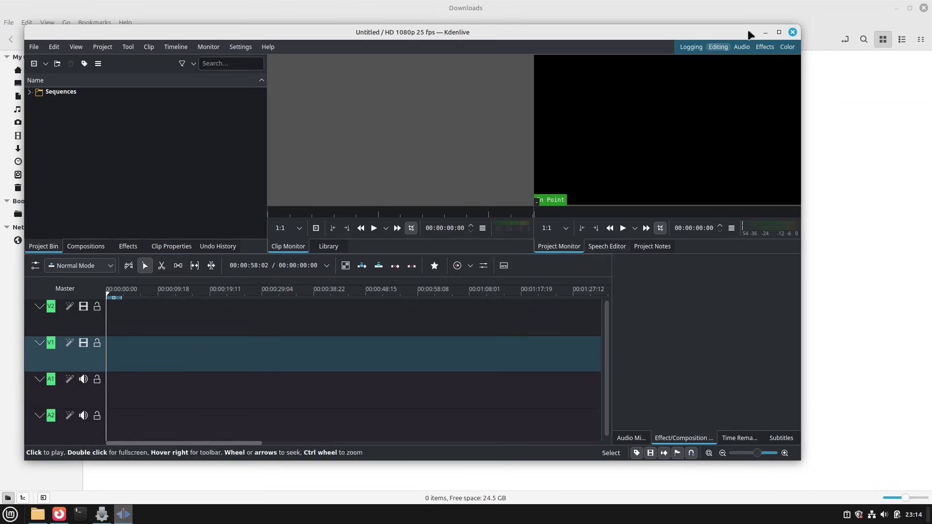
click(792, 32)
Move the Gear Lever window aside and open the AppImages folder in the home directory with the file manager.
drag(311, 74, 430, 85)
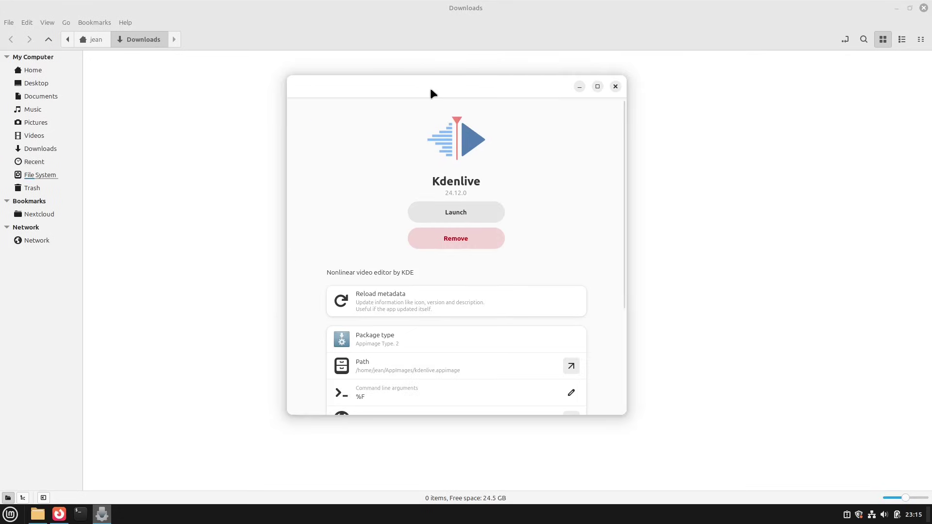
click(91, 39)
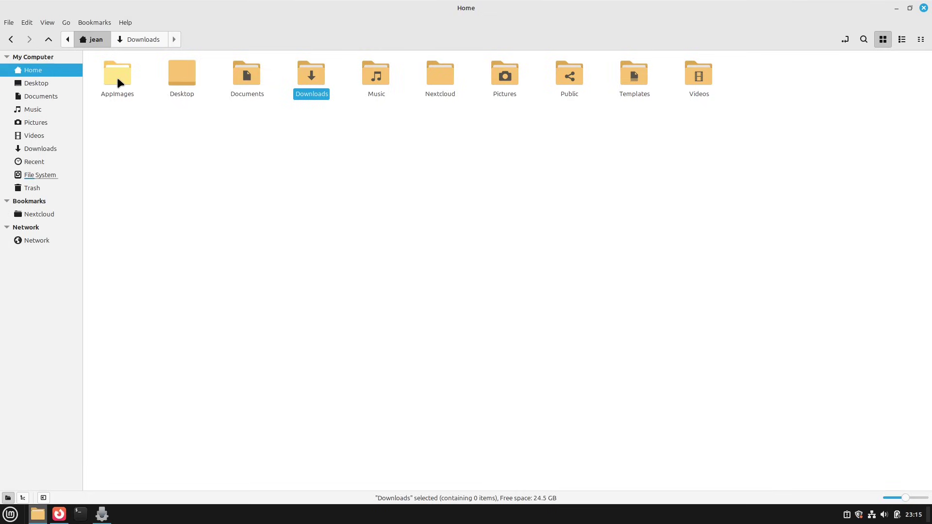
double_click(118, 79)
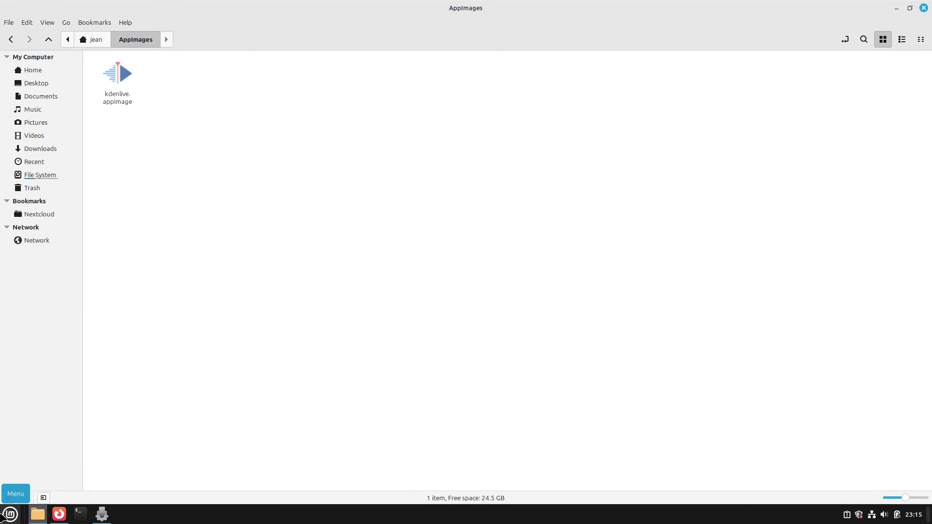
Close Gear Lever, reopen it from the application menu, and check the installed applications for updates.
right_click(102, 514)
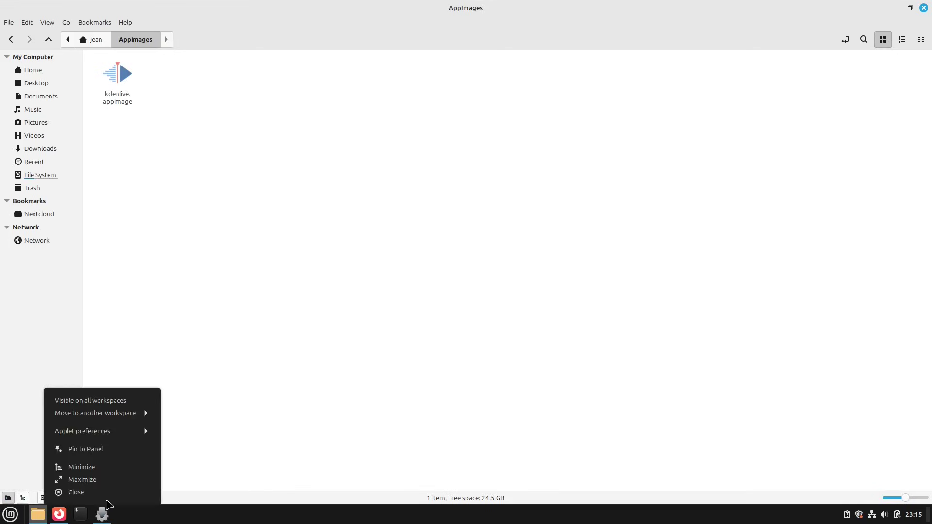
click(104, 491)
click(10, 514)
text(gl)
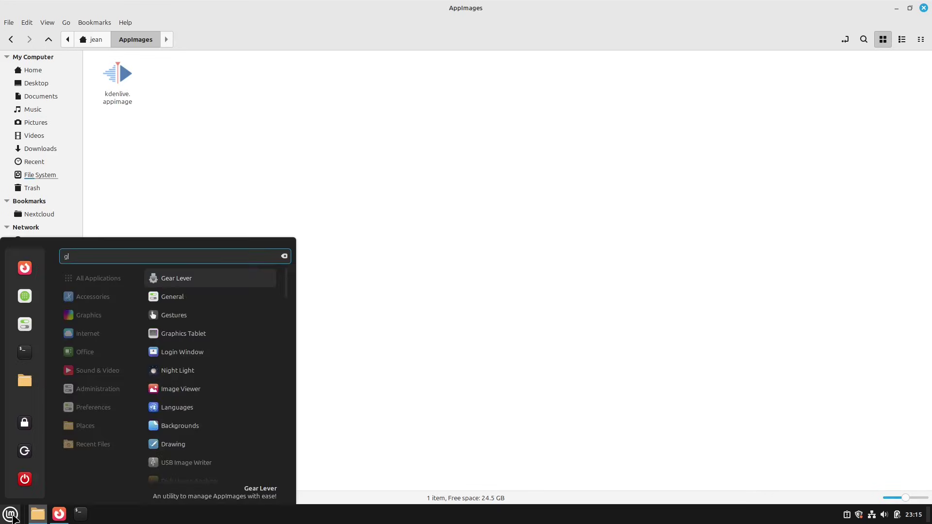
key(Return)
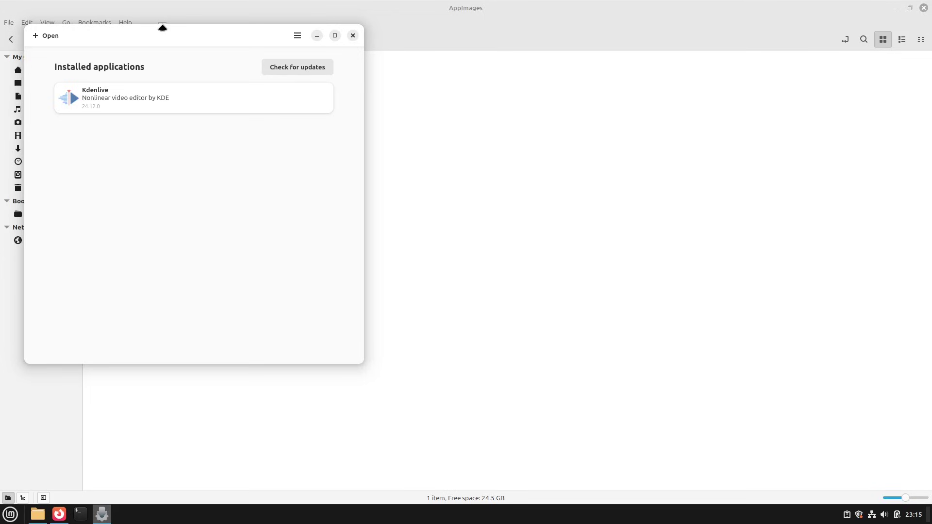
click(296, 68)
Enable checking for updates on system startup in Gear Lever's preferences and review the remaining options.
click(298, 36)
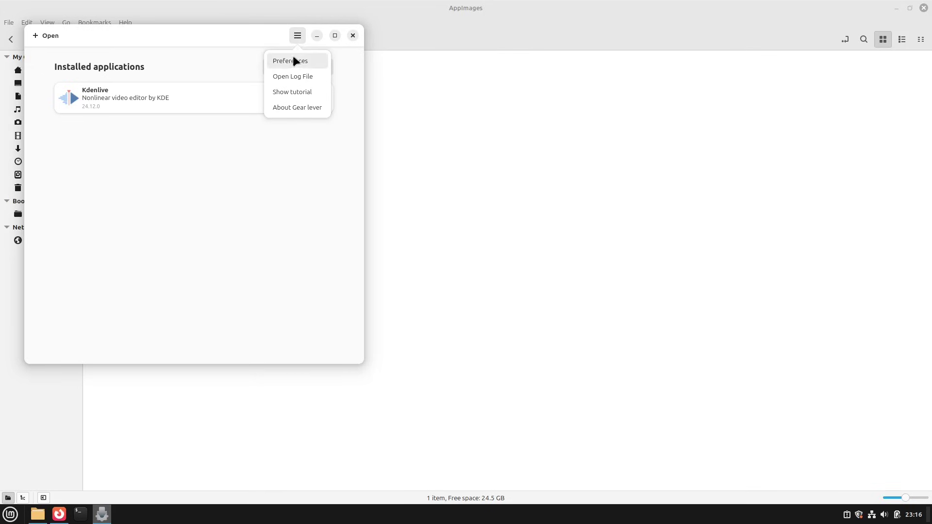
click(291, 59)
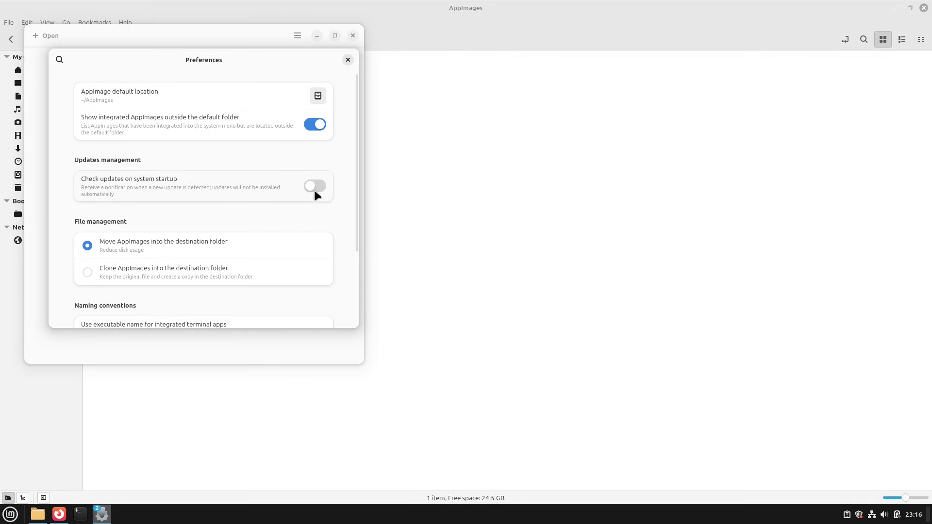
scroll(237, 246, down, 4)
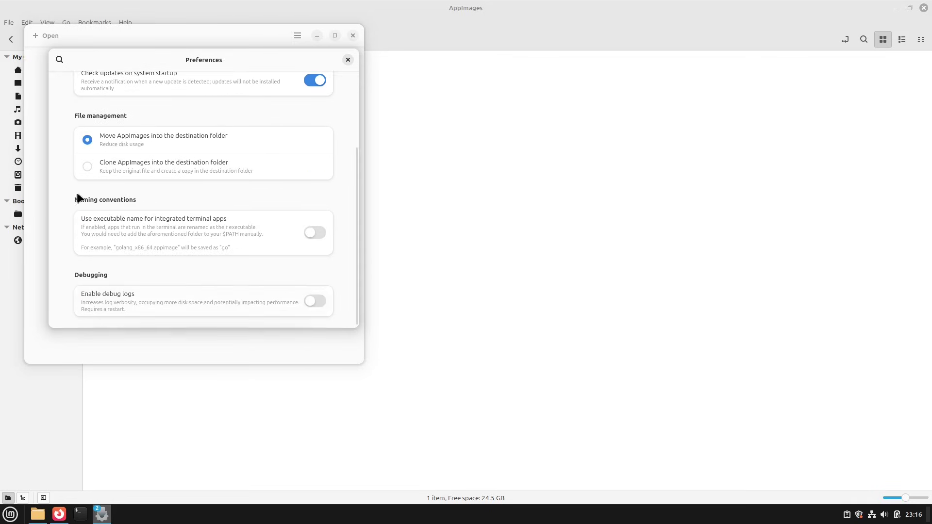
scroll(194, 252, up, 4)
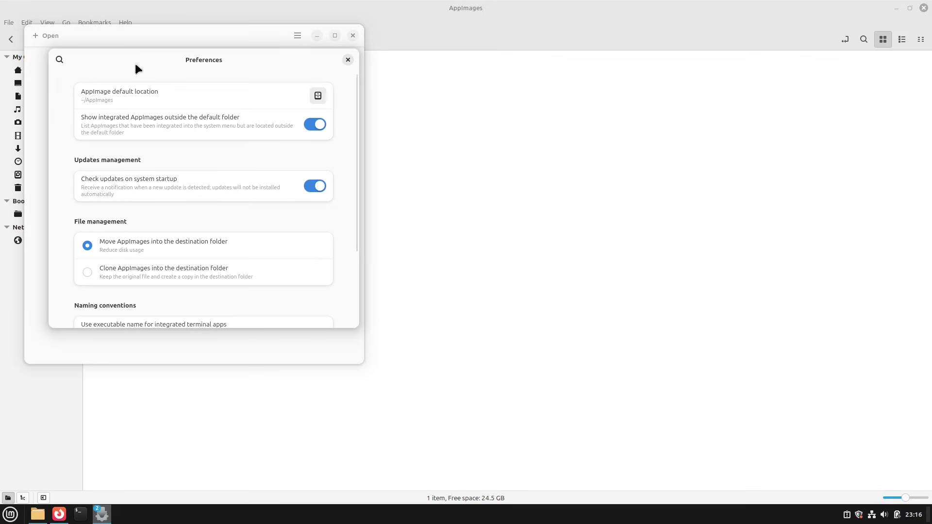
drag(136, 68, 371, 118)
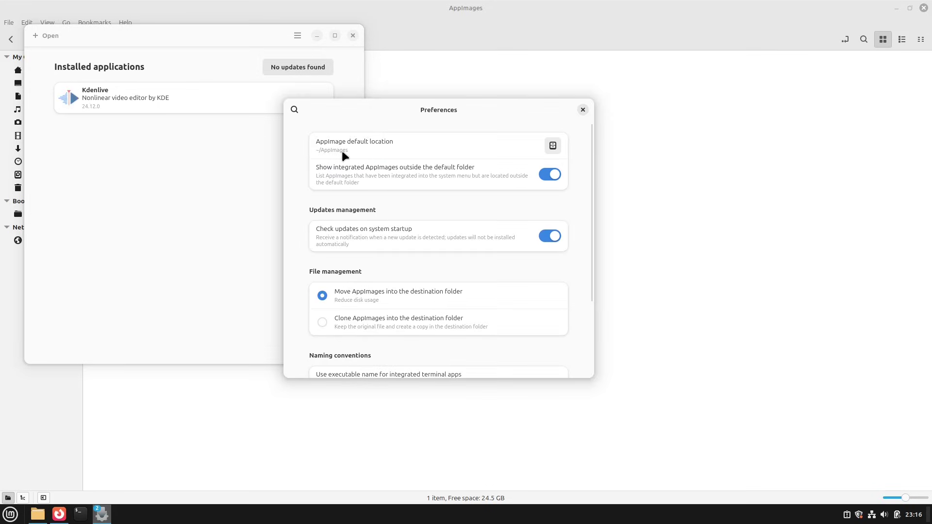
Switch to the file manager, inspect the contents of the AppImages folder, and return to the home folder.
click(391, 94)
key(alt+Up)
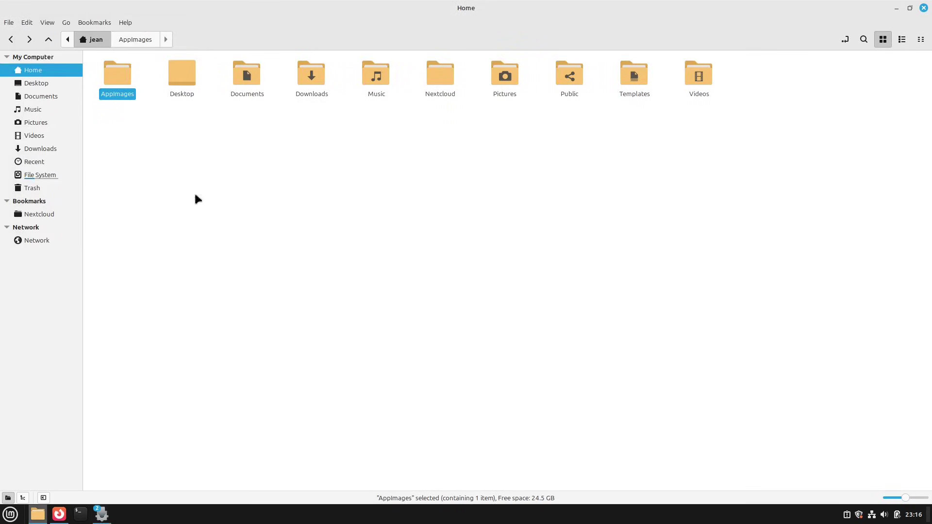
double_click(120, 77)
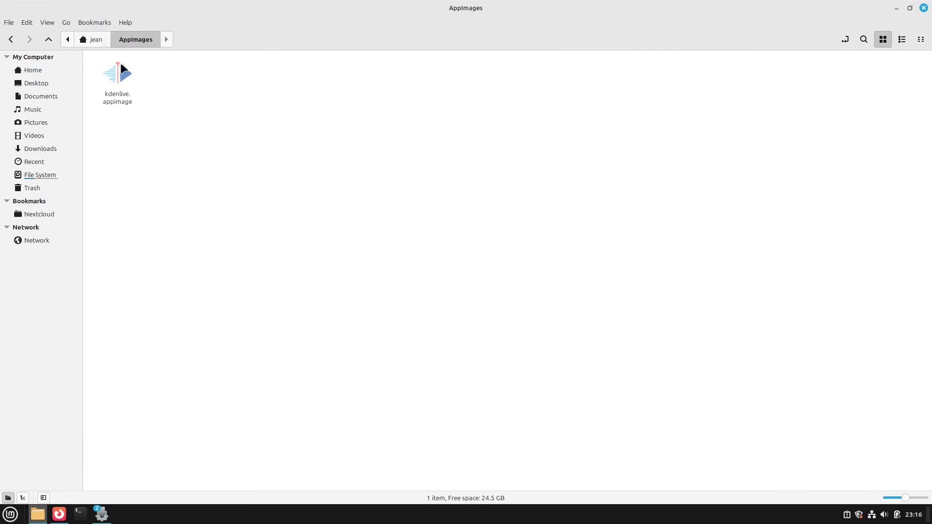
click(95, 40)
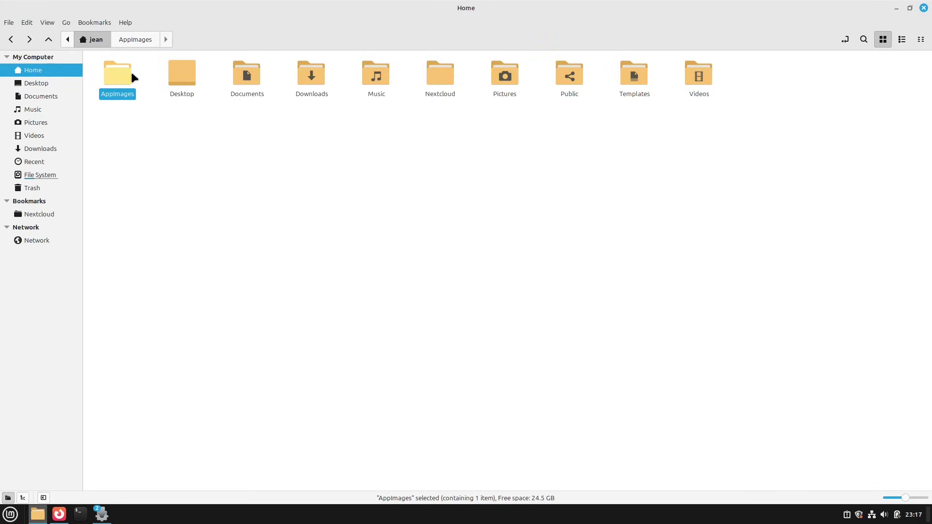
Close Gear Lever's preferences and bring its list of installed applications to the front.
mouse_move(101, 514)
click(154, 477)
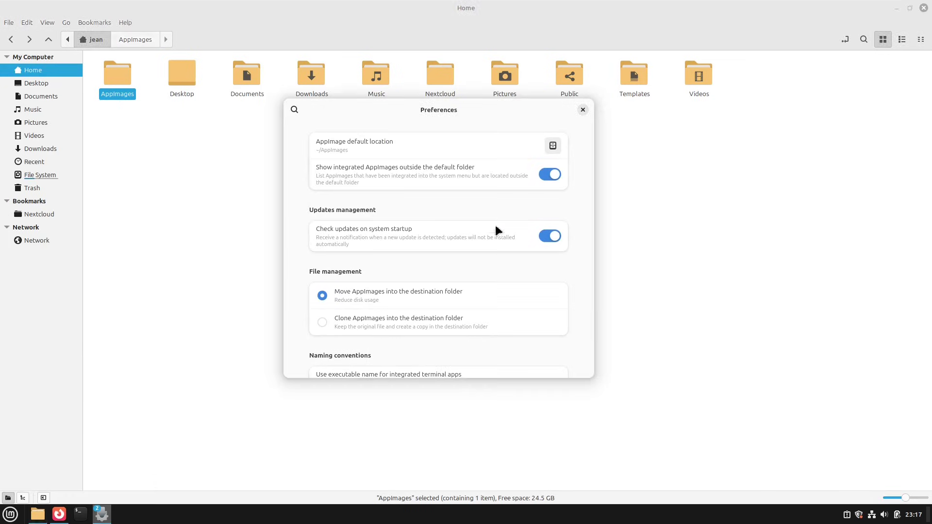
click(583, 110)
mouse_move(101, 513)
click(116, 466)
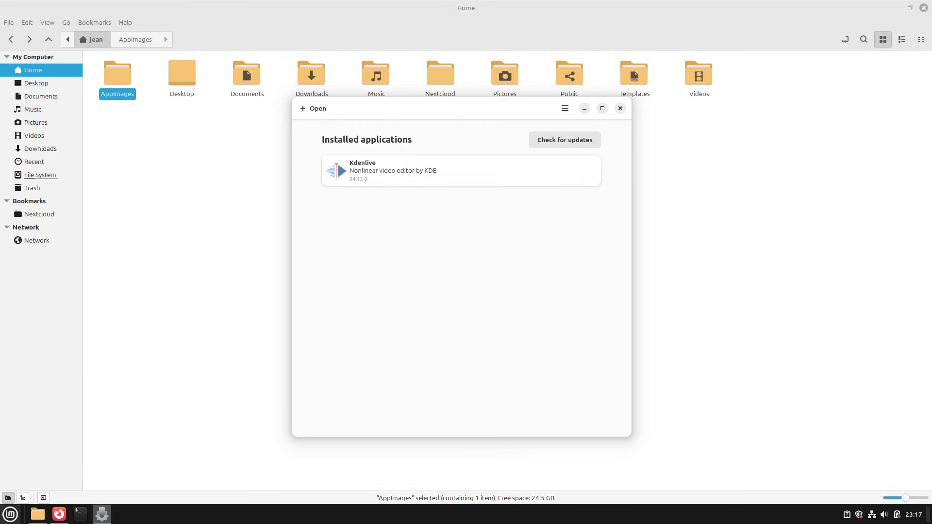
Remove Kdenlive from Gear Lever's installed applications, confirm the removal, and close Gear Lever.
click(458, 178)
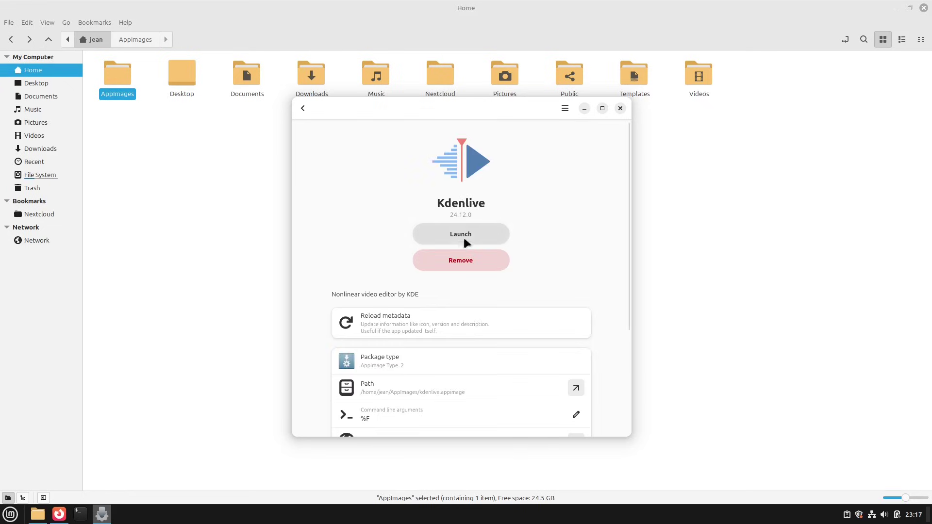
click(460, 263)
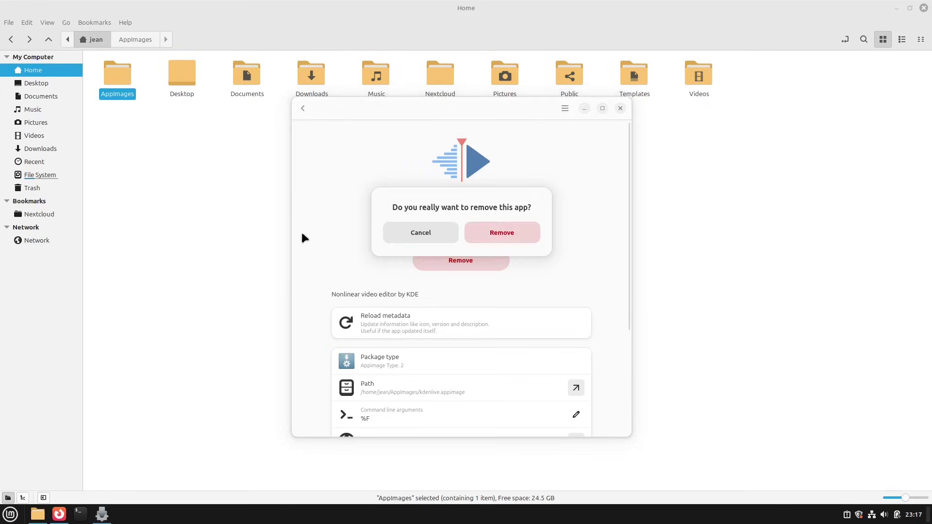
click(493, 232)
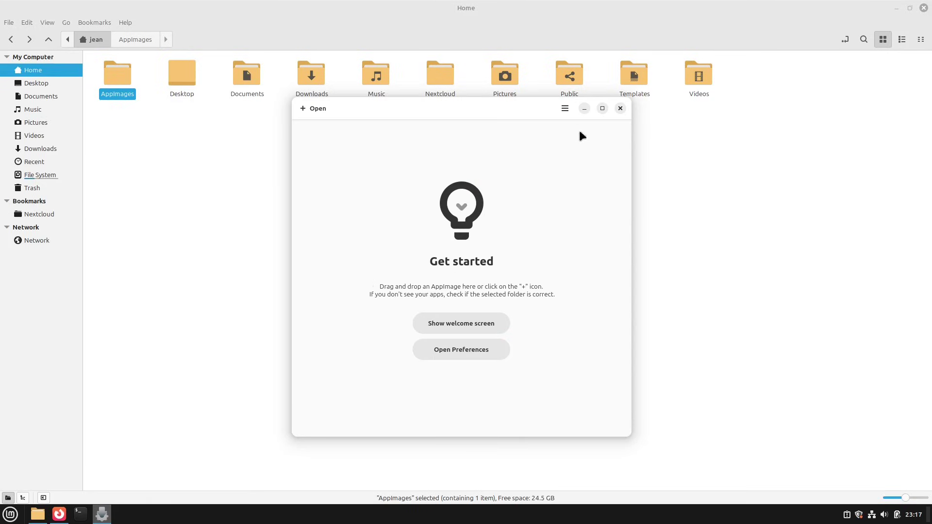
click(620, 108)
Search the application menu for Kdenlive to check for any remaining entries.
click(10, 514)
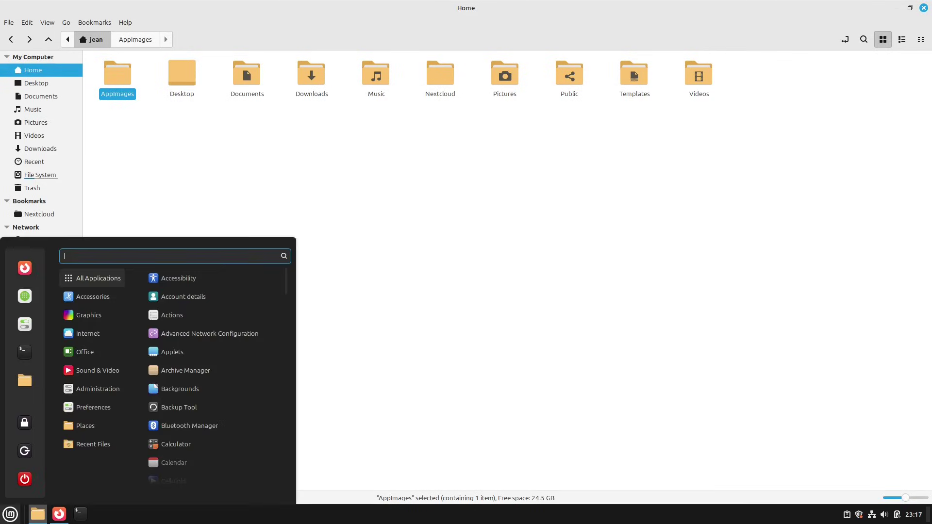
text(cale)
click(218, 56)
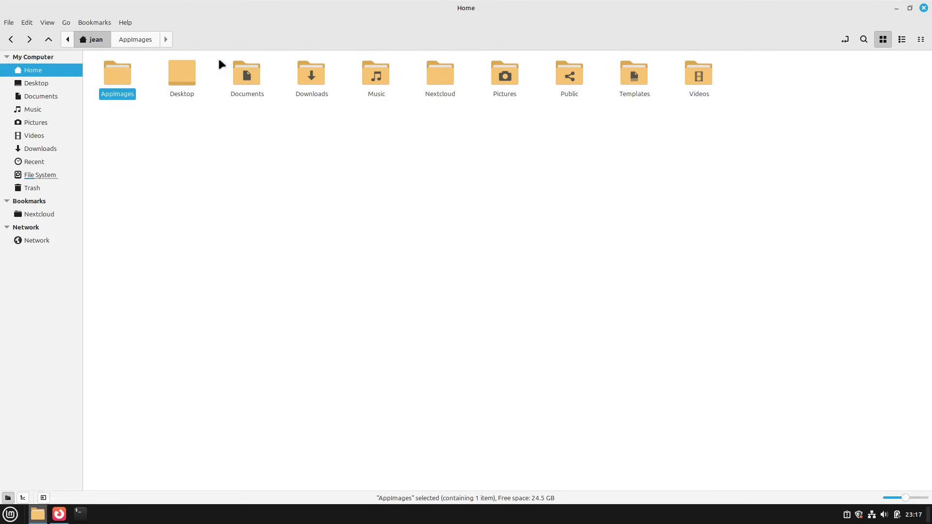
key(super)
text(kden)
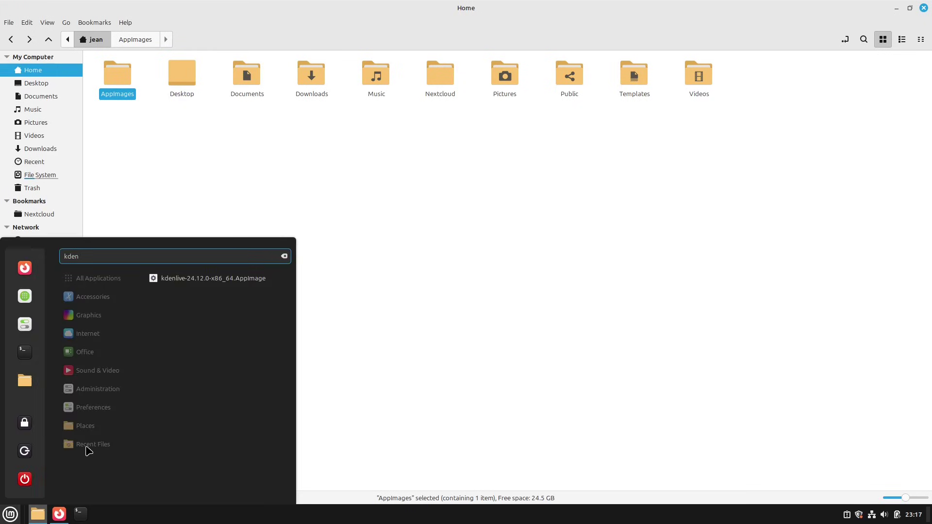
text(l)
Clear the recent files list in the application menu, and check the Downloads folder before returning to the home folder.
key(Escape)
key(super)
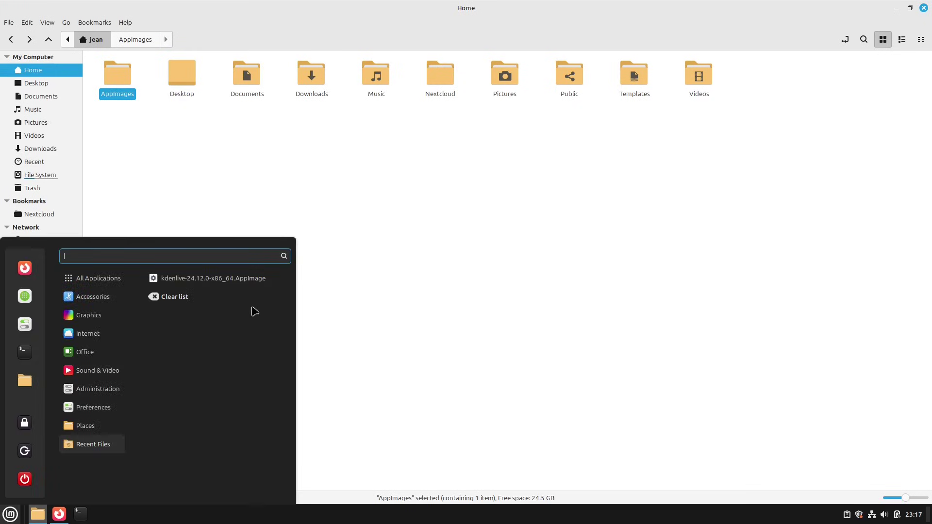
click(209, 304)
double_click(311, 76)
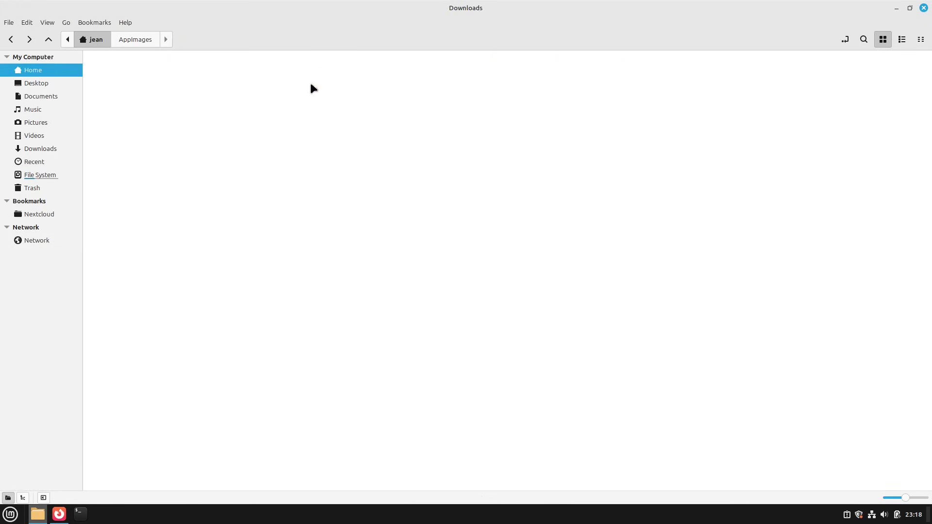
click(86, 39)
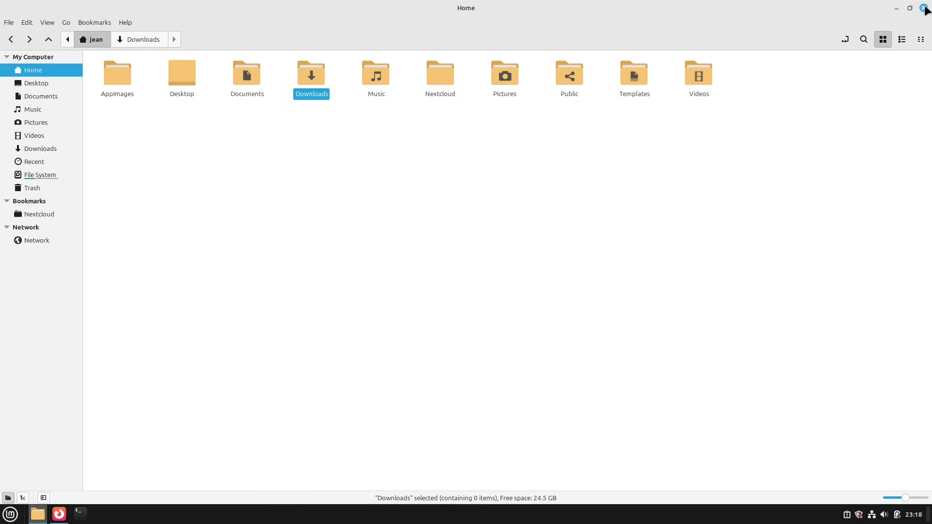
Switch to Firefox and open the RustDesk website, rustdesk.com, in a new tab.
click(59, 514)
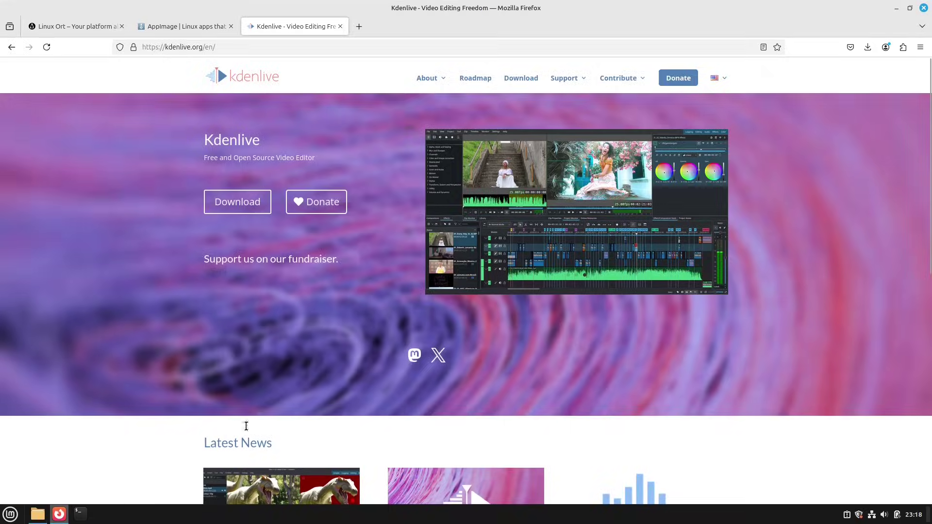
click(359, 25)
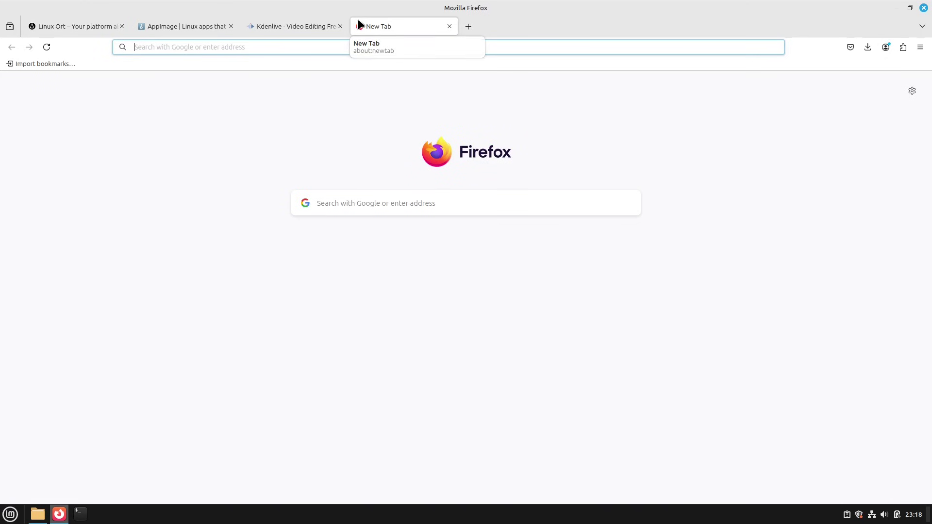
text(ru)
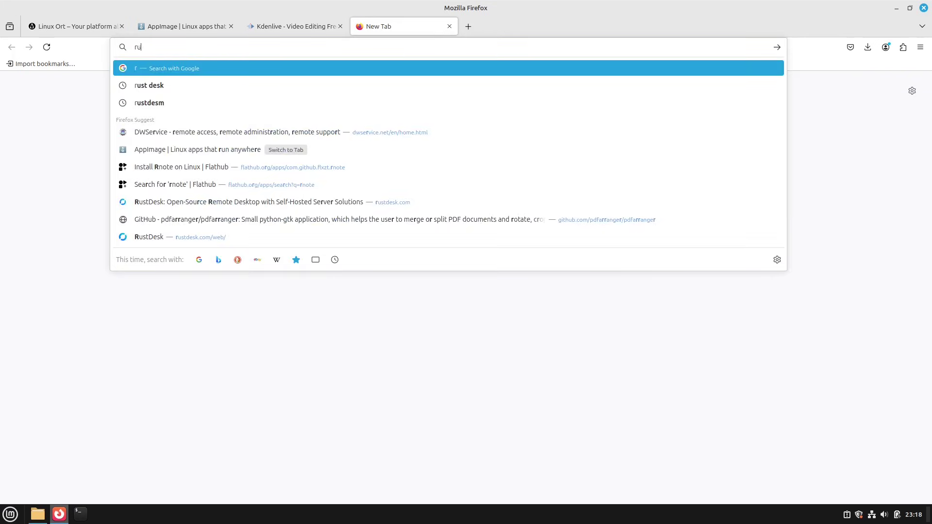
text(st)
key(Down)
key(Down)
key(Down)
key(Down)
key(Down)
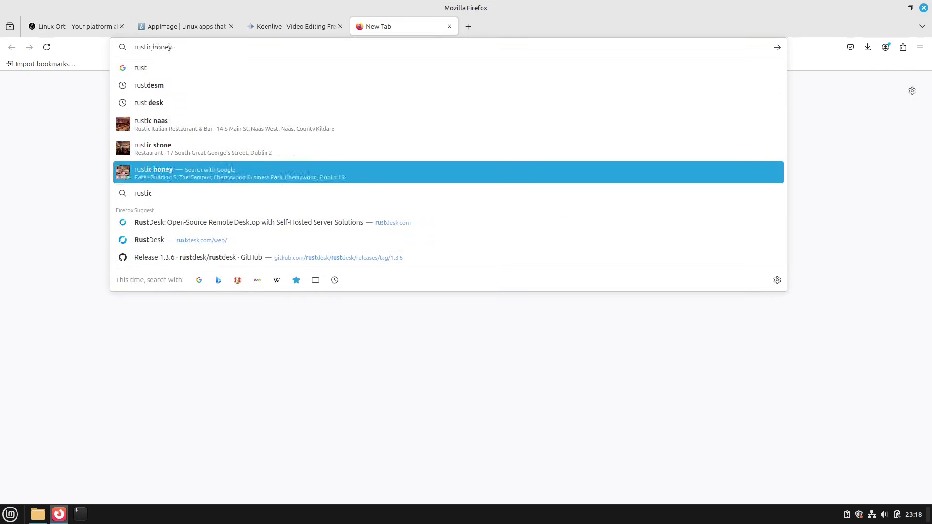
key(Down)
key(Down)
key(Return)
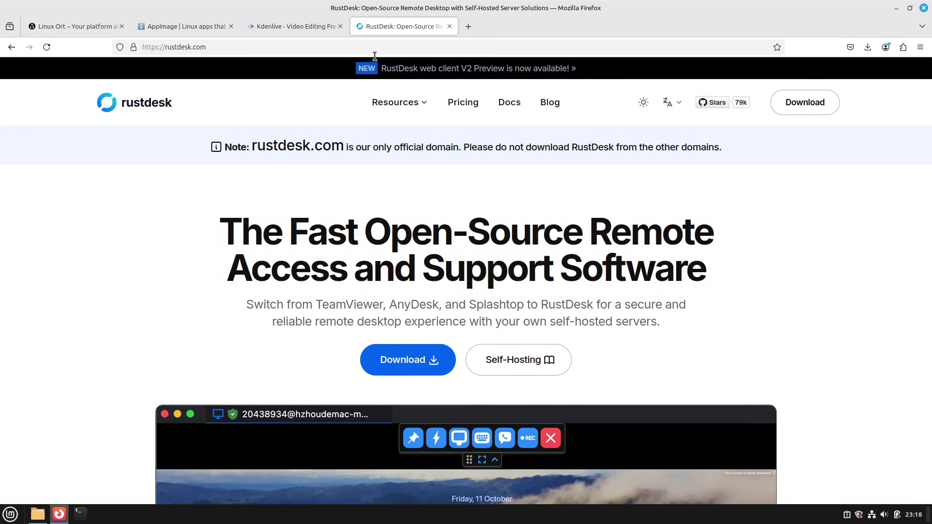
Go to RustDesk's 1.3.6 release page on GitHub and download the x86_64 AppImage.
scroll(410, 297, down, 2)
click(409, 293)
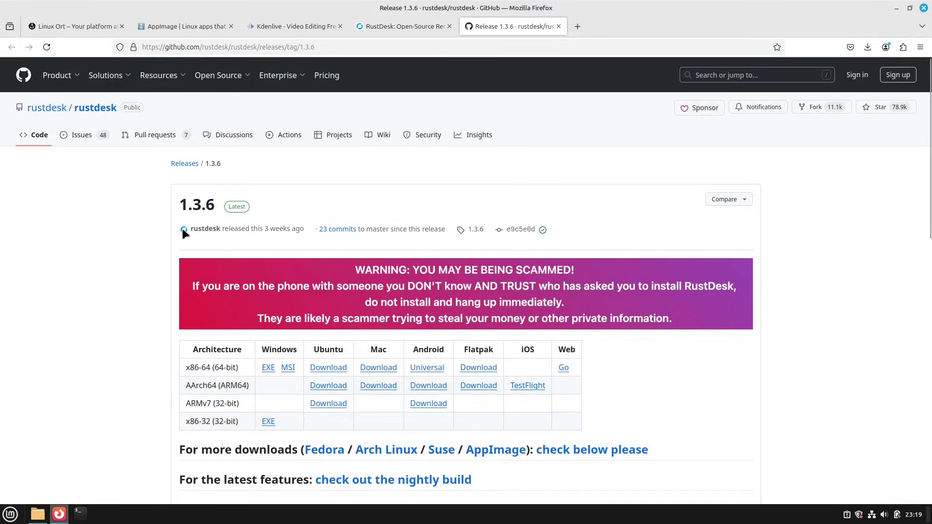
scroll(184, 232, down, 4)
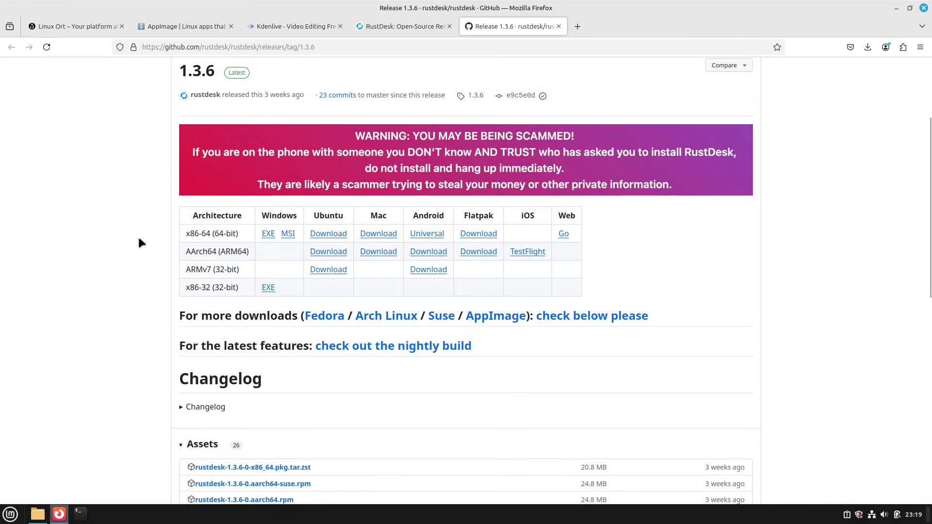
scroll(140, 242, down, 5)
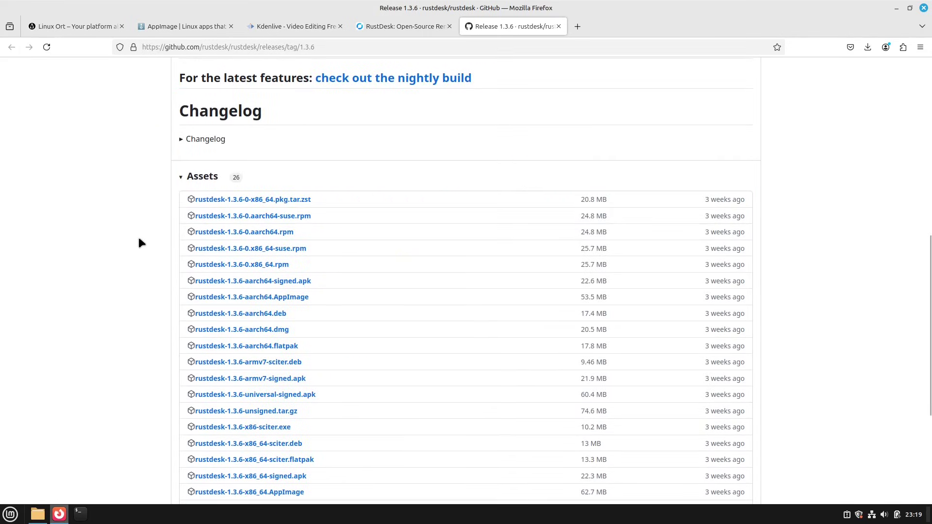
scroll(138, 234, up, 6)
scroll(67, 300, down, 4)
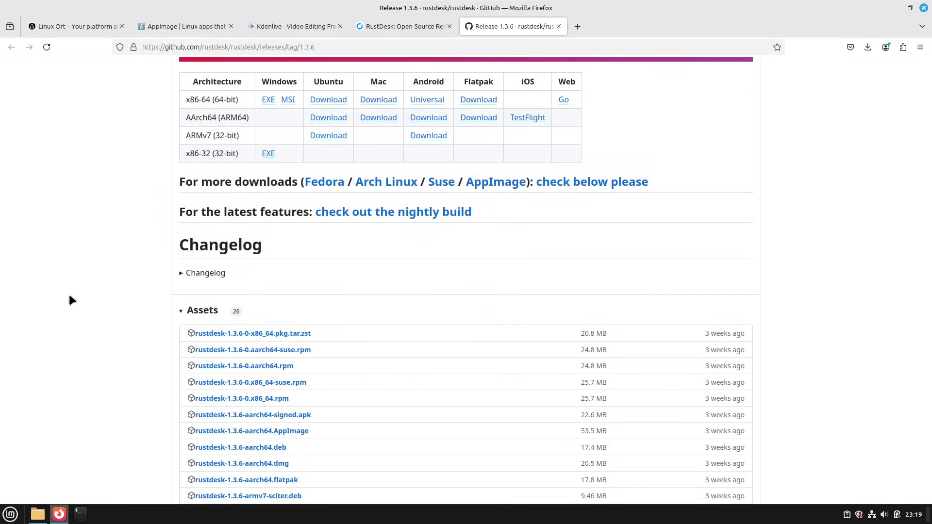
click(480, 188)
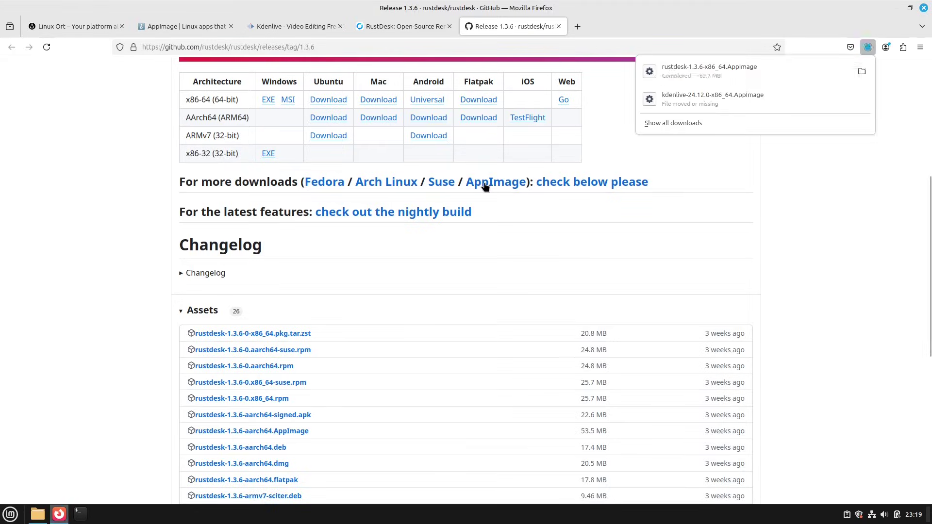
Show the downloaded RustDesk AppImage in its folder and allow executing the file as a program.
click(862, 71)
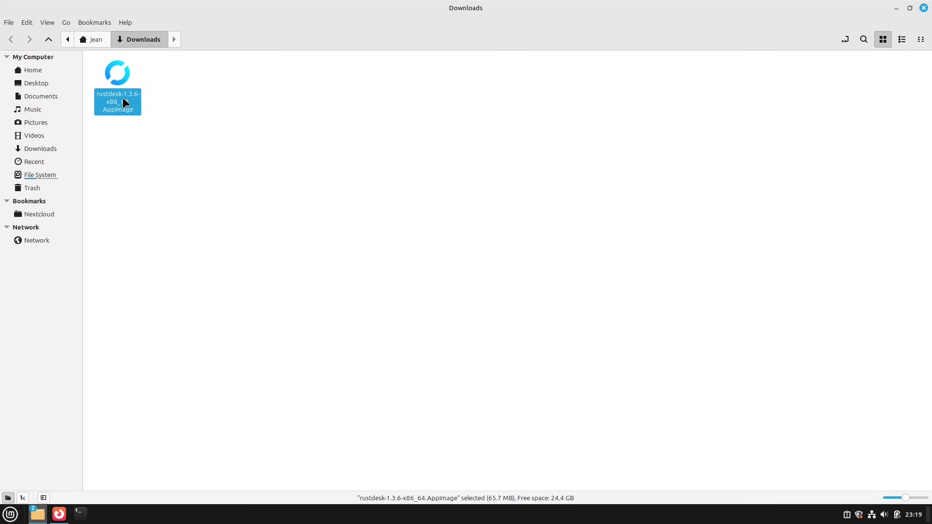
right_click(123, 97)
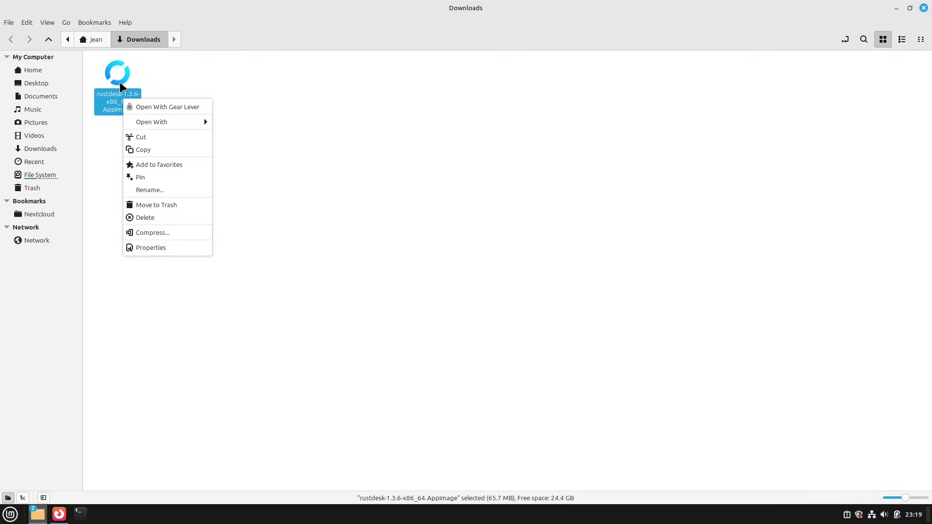
click(146, 248)
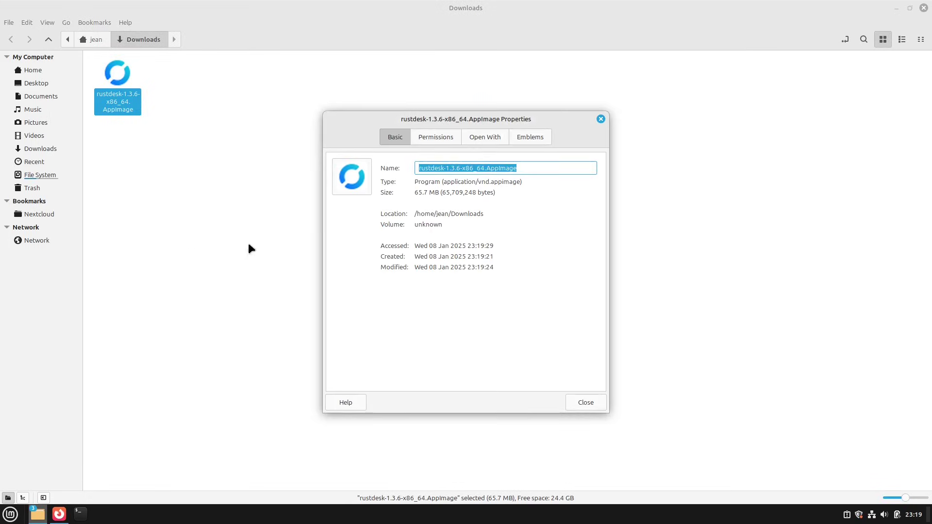
click(443, 137)
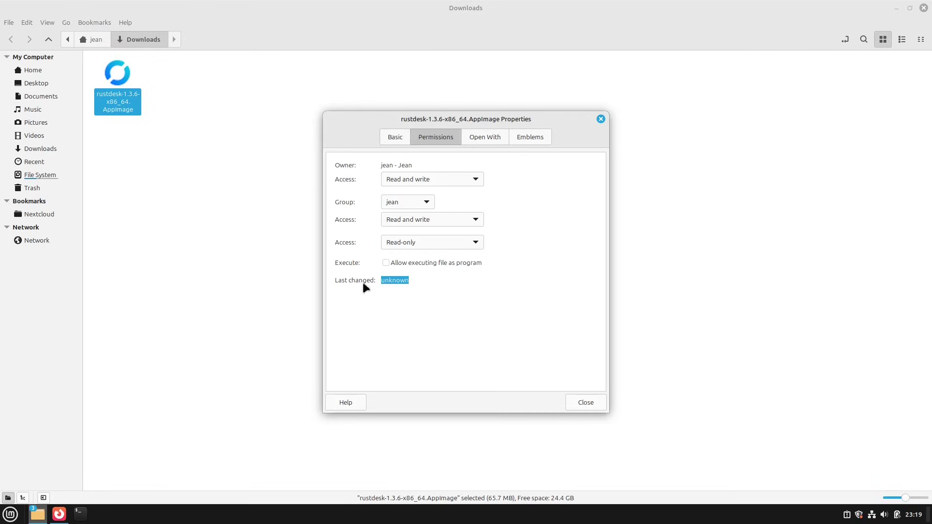
click(385, 263)
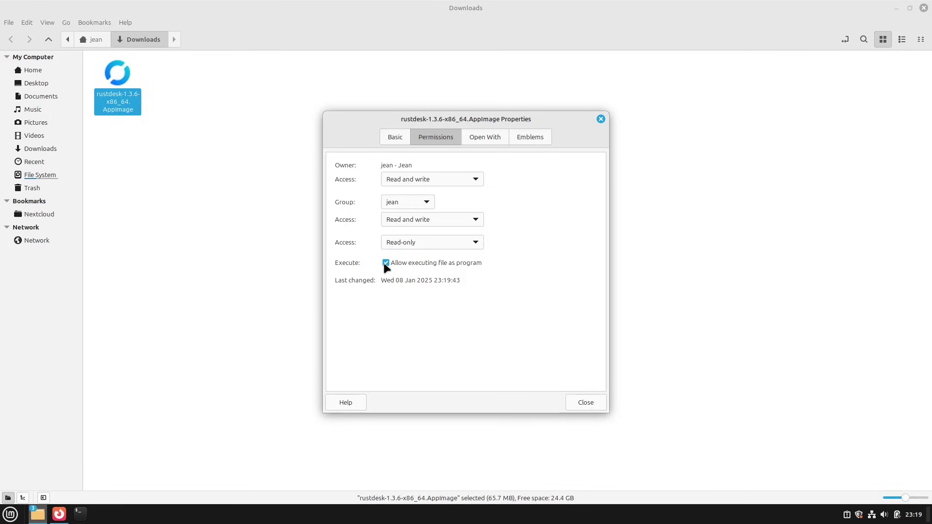
click(586, 403)
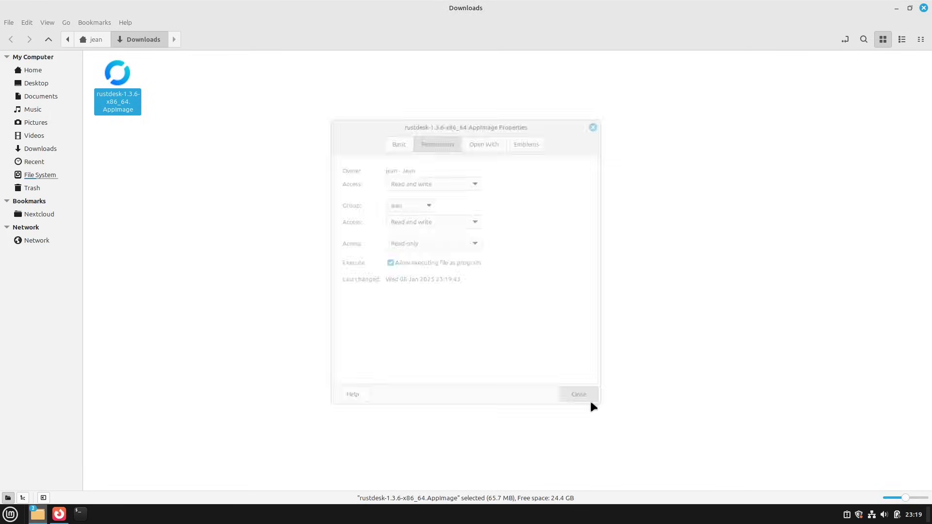
Launch the RustDesk AppImage from the Downloads folder, reposition its window, and close it.
double_click(130, 110)
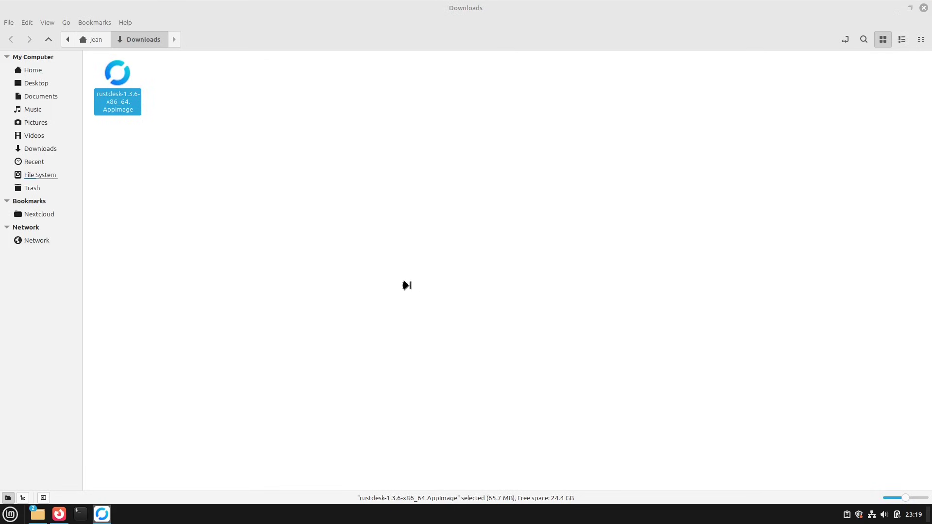
drag(282, 31, 626, 105)
click(749, 107)
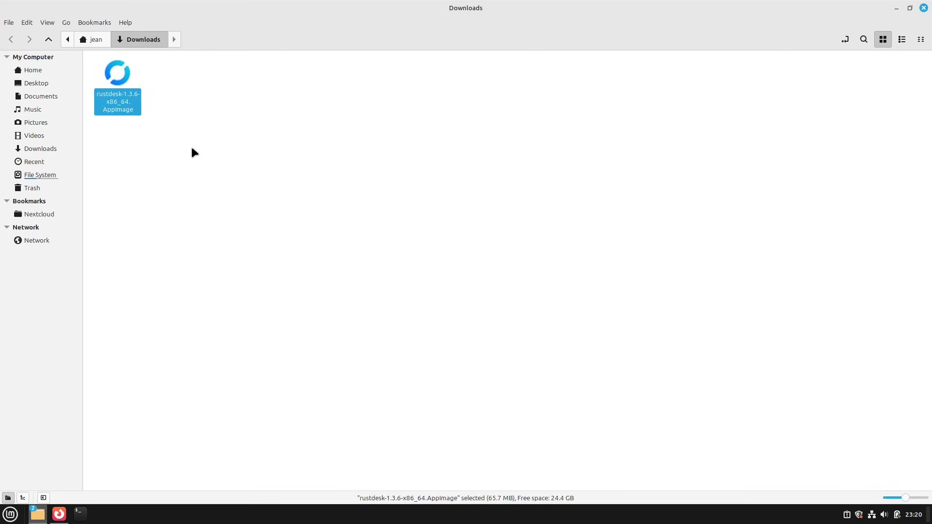
Return to the home folder and move the AppImages folder to the trash.
click(87, 40)
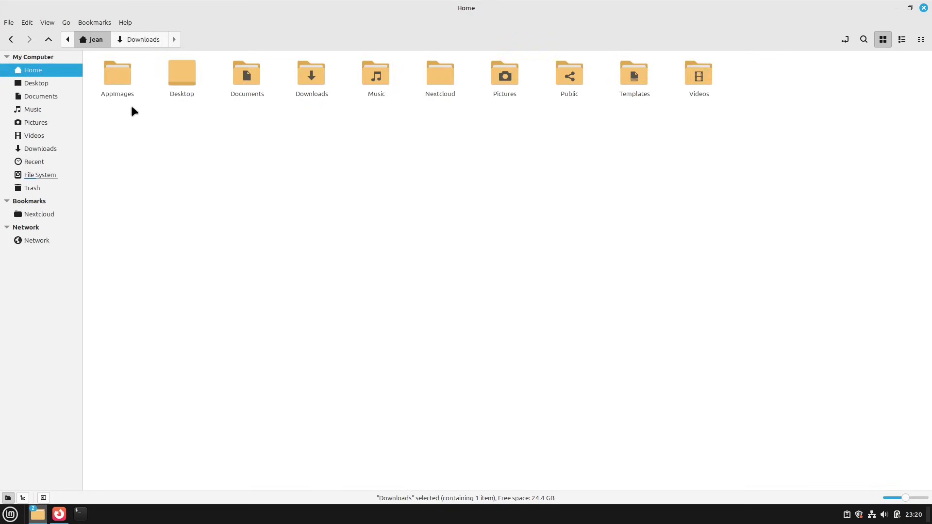
click(111, 68)
key(Delete)
Create a new folder named Apps in the home folder.
right_click(245, 145)
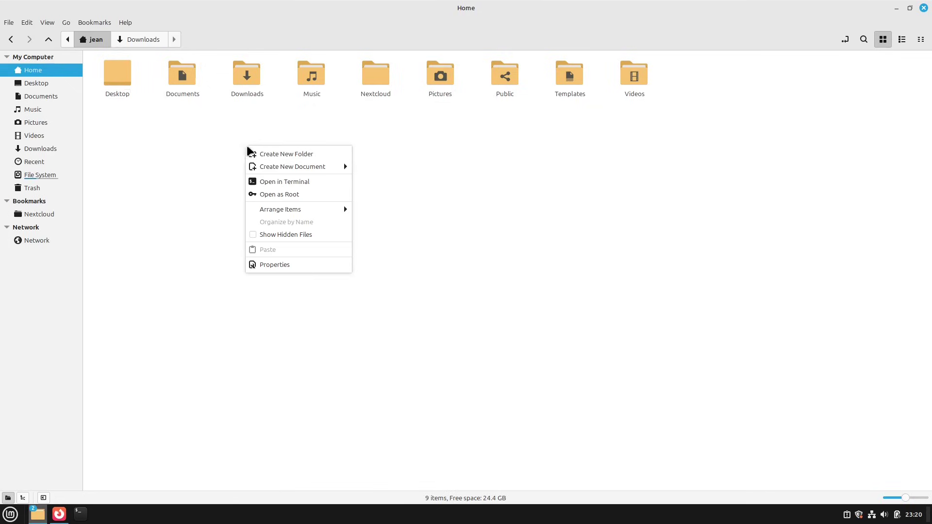
click(255, 152)
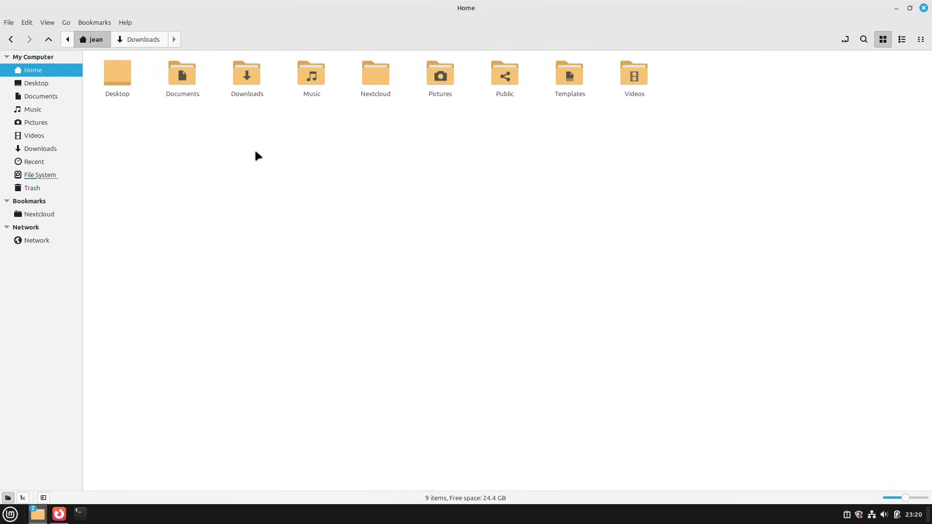
text(Apps)
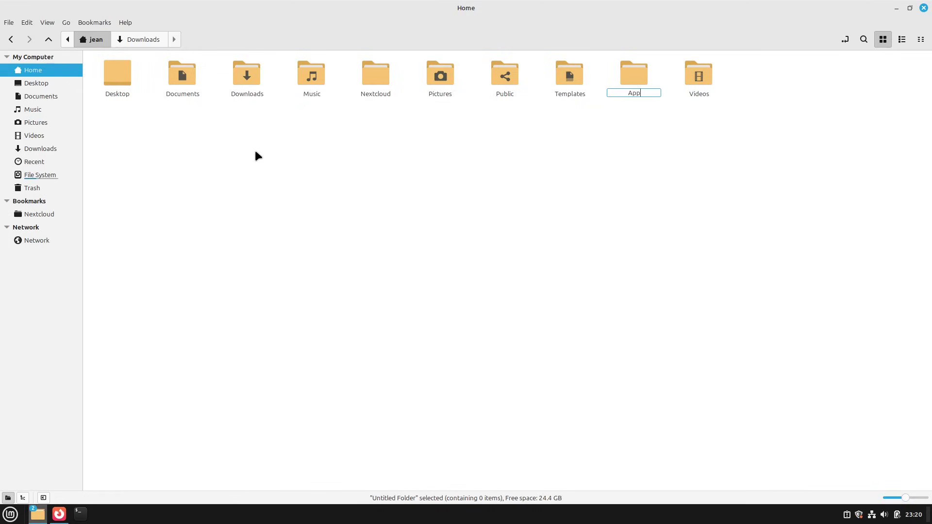
key(Return)
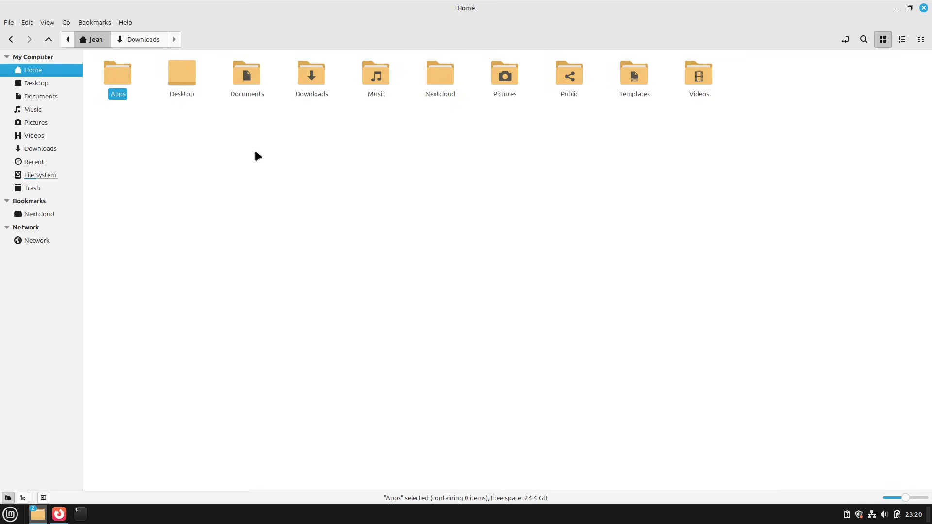
Show the extra pane in the file manager and check its entry among the view options.
key(F3)
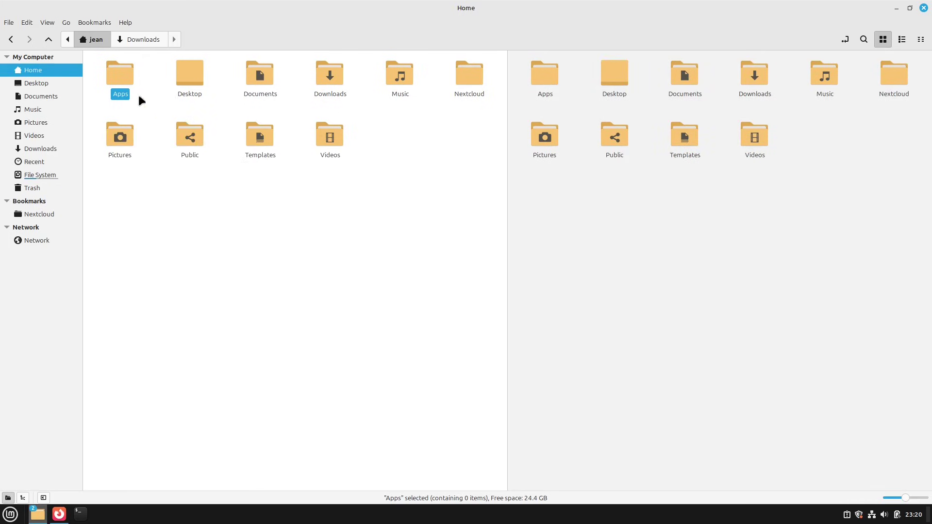
click(47, 22)
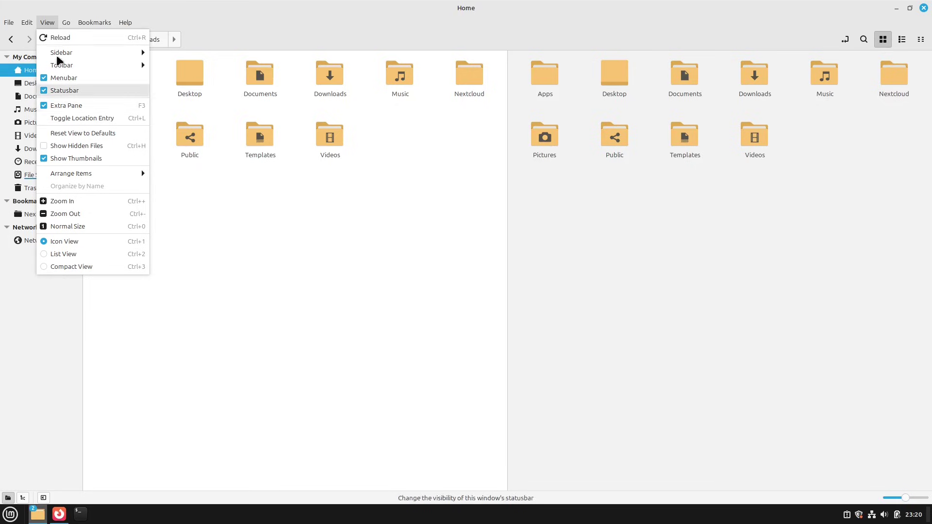
click(329, 213)
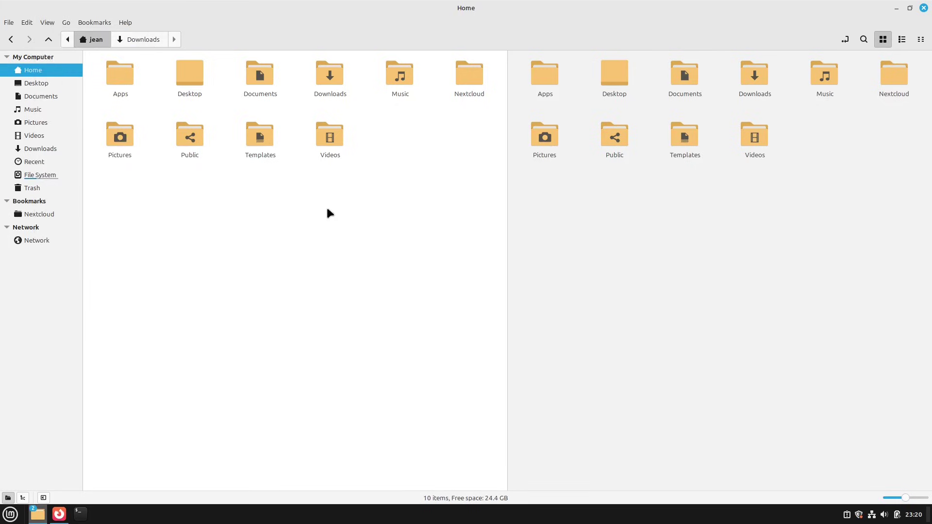
Move rustdesk-1.3.6-x86_64.AppImage from the Downloads folder into the Apps folder in the other pane.
double_click(326, 69)
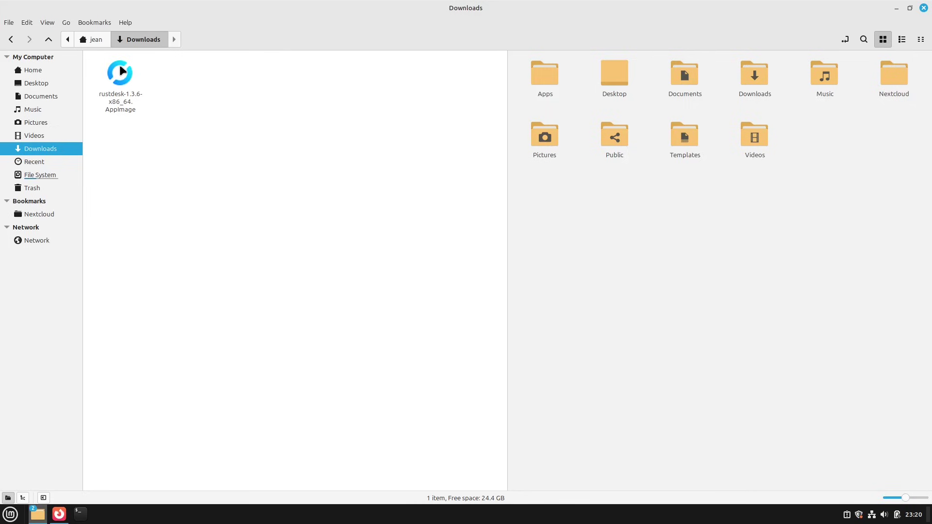
click(121, 68)
drag(158, 122, 549, 61)
click(535, 295)
click(536, 78)
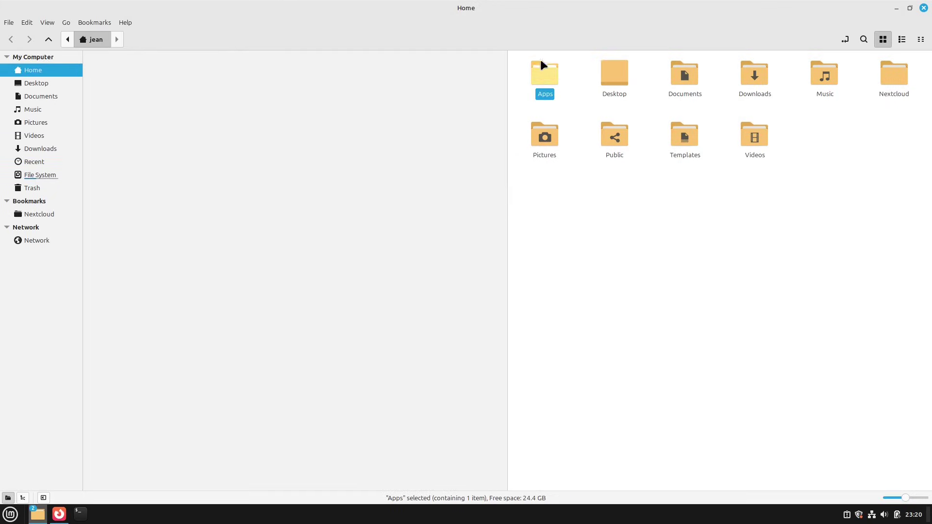
Open the Apps folder and hide the file manager's extra pane.
double_click(536, 80)
click(545, 223)
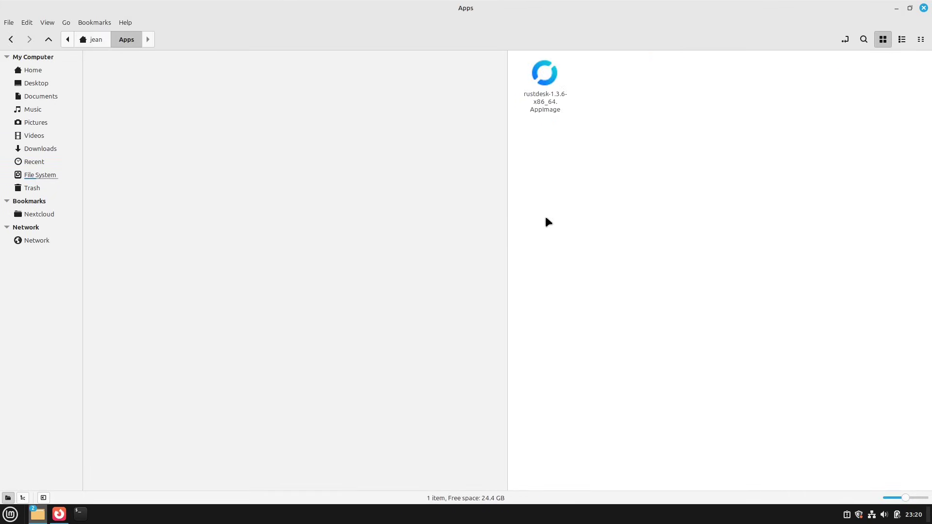
key(F3)
Search the application menu for "rust" to check whether it offers a launcher for the moved AppImage.
click(11, 514)
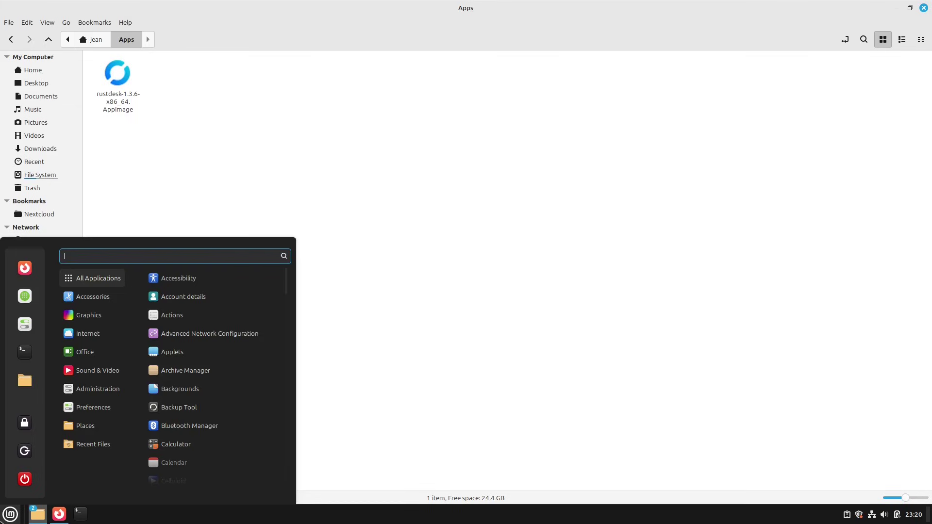
text(rust)
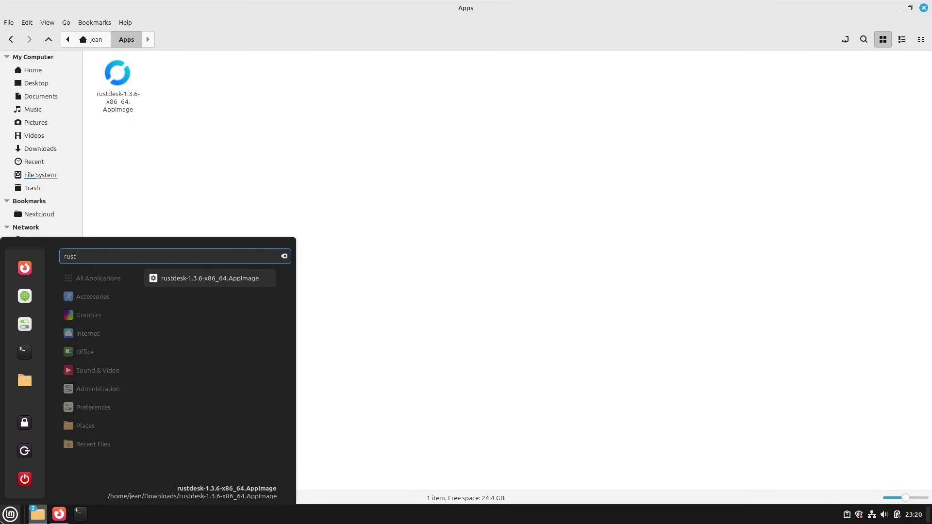
click(11, 514)
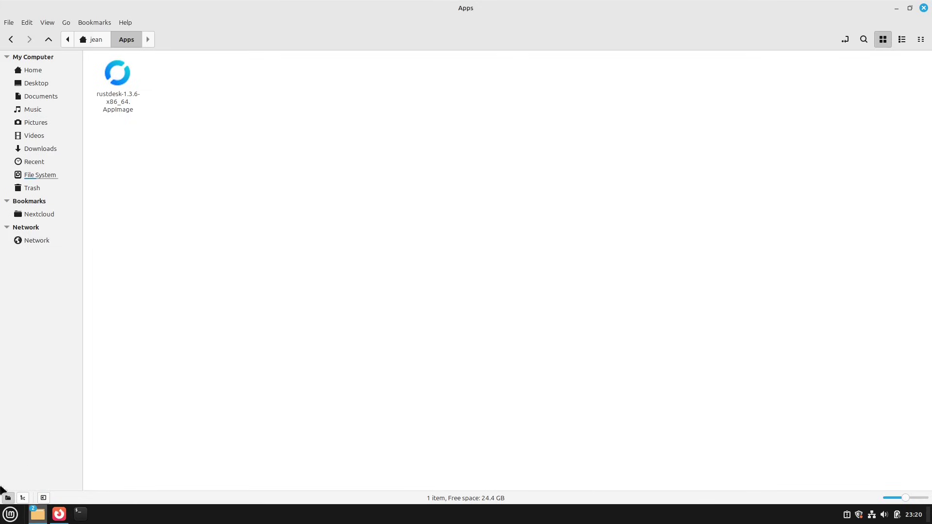
click(10, 514)
key(super)
key(super)
text(rust)
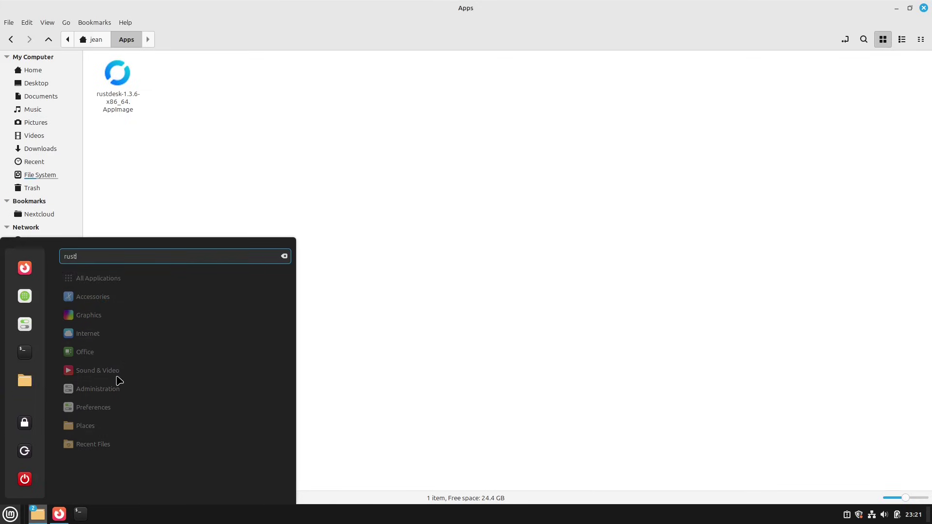
key(BackSpace)
key(BackSpace)
key(BackSpace)
key(BackSpace)
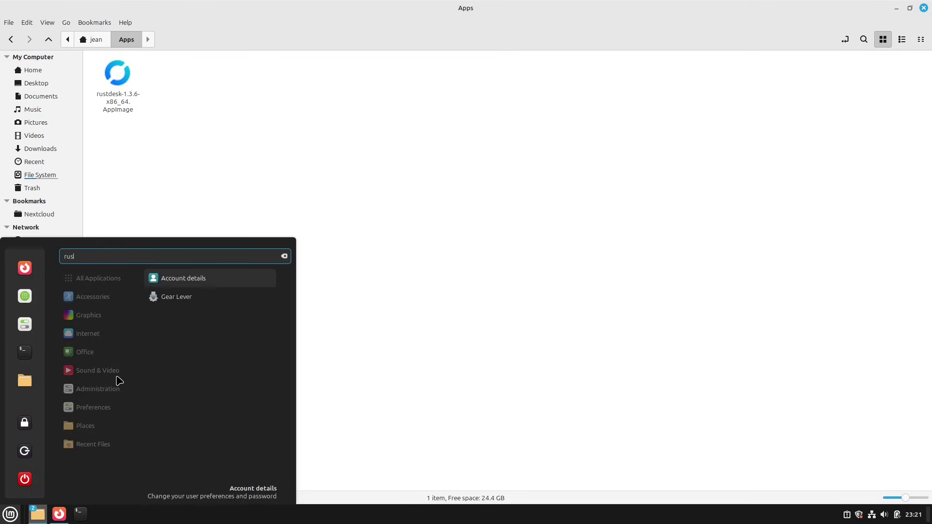
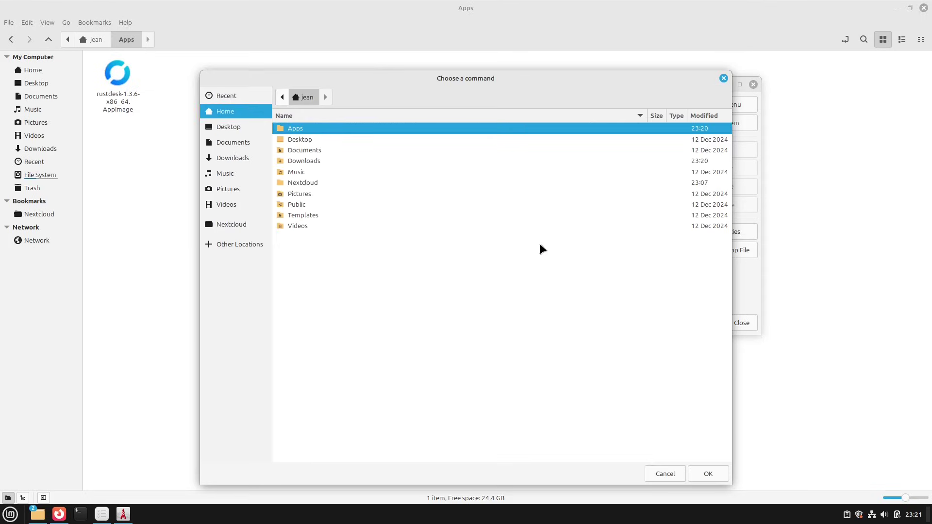
Choose rustdesk-1.3.6-x86_64.AppImage in the Apps folder as the command of the Rustdesk launcher.
double_click(298, 132)
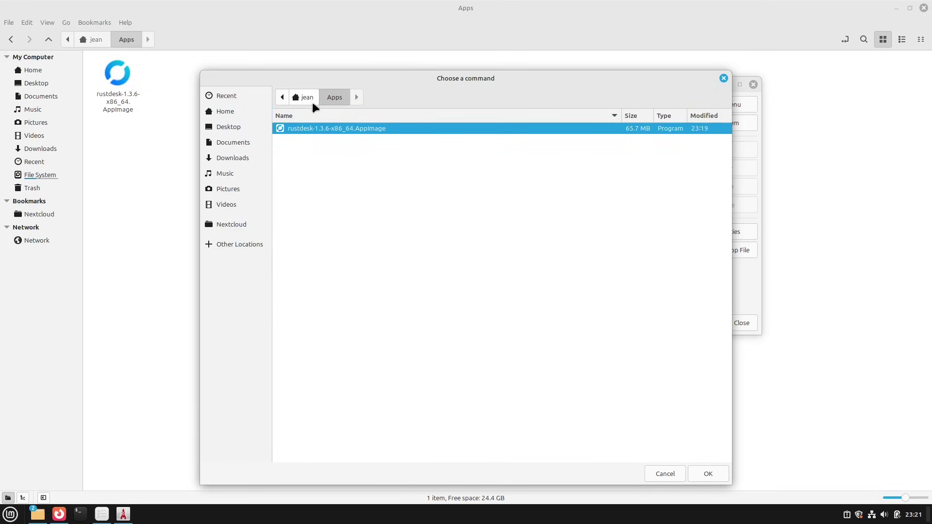
click(710, 473)
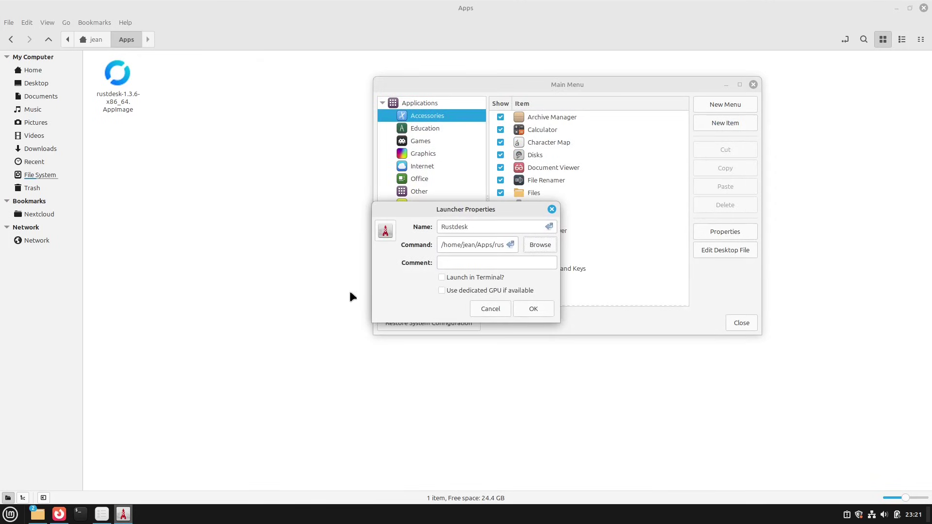
Open the icon selection for the Rustdesk launcher, search it for "rust", and look through the image files in the system icons folder.
click(386, 231)
text(rust)
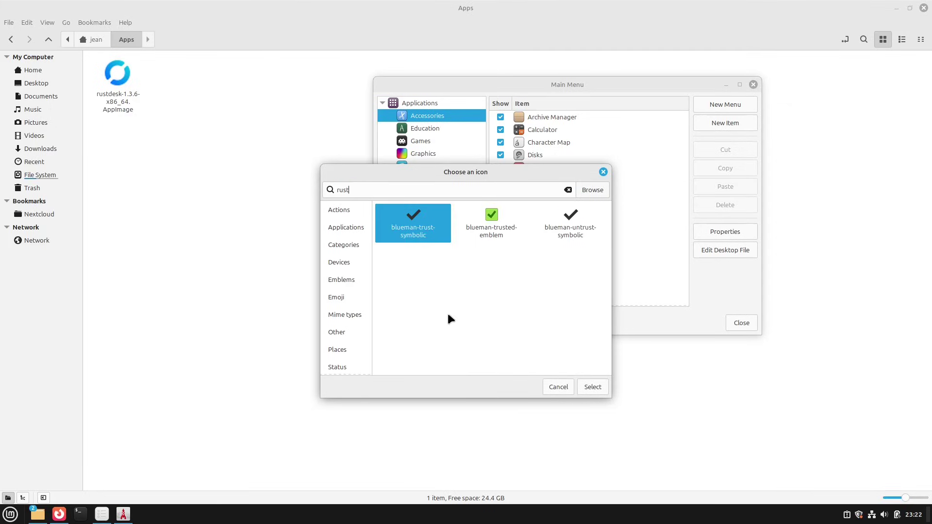
key(BackSpace)
key(BackSpace)
key(BackSpace)
key(BackSpace)
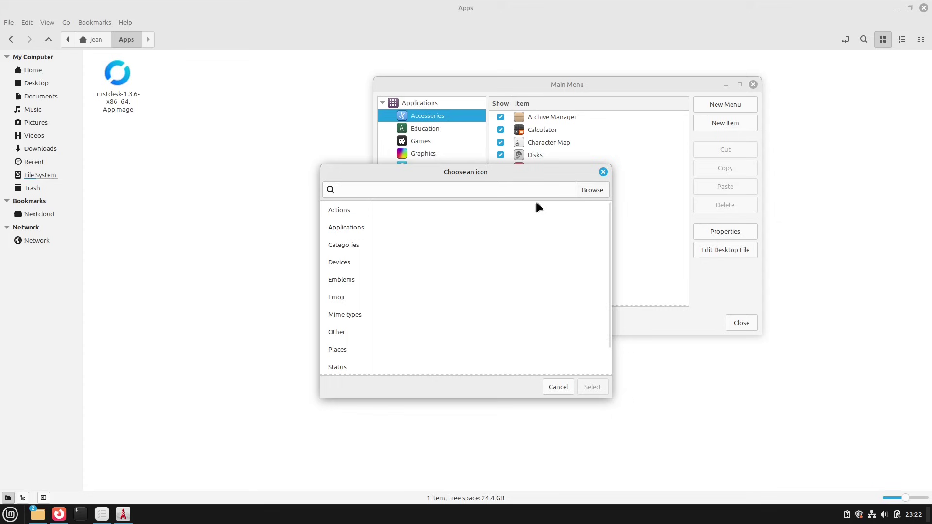
click(593, 190)
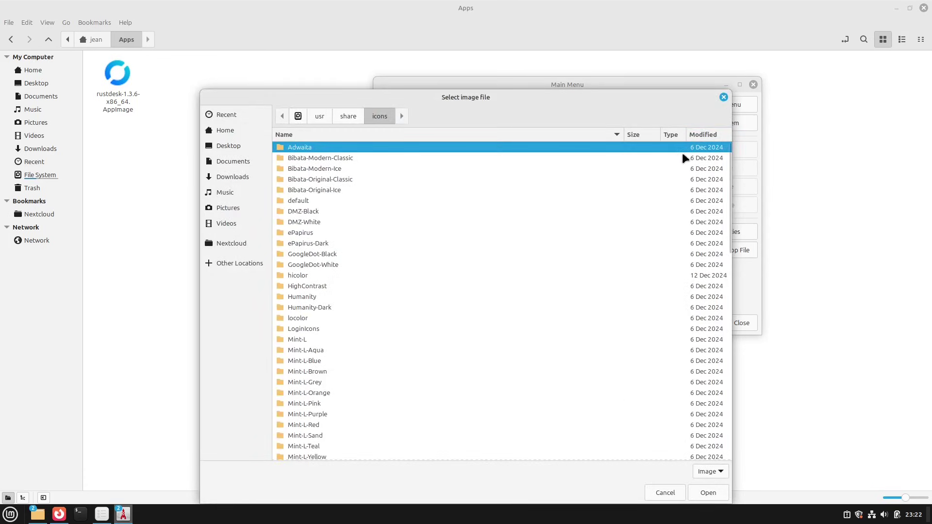
click(724, 97)
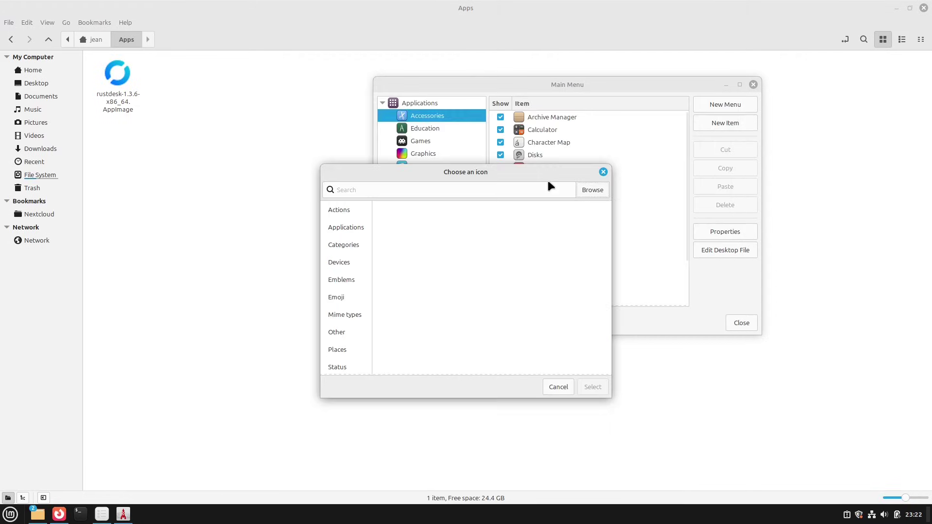
Search the icons for "rem", assign the remote-desktop icon to the Rustdesk launcher, and save the launcher.
click(374, 192)
text(rem)
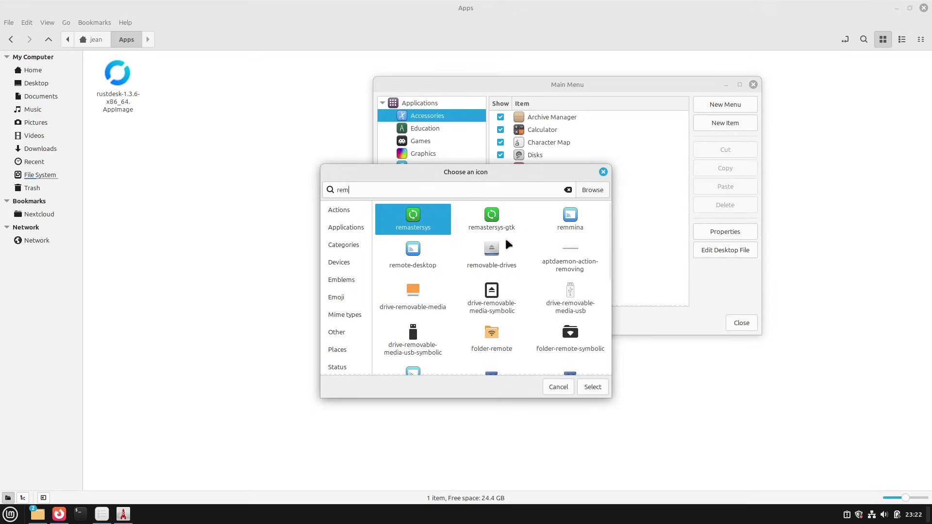
click(410, 250)
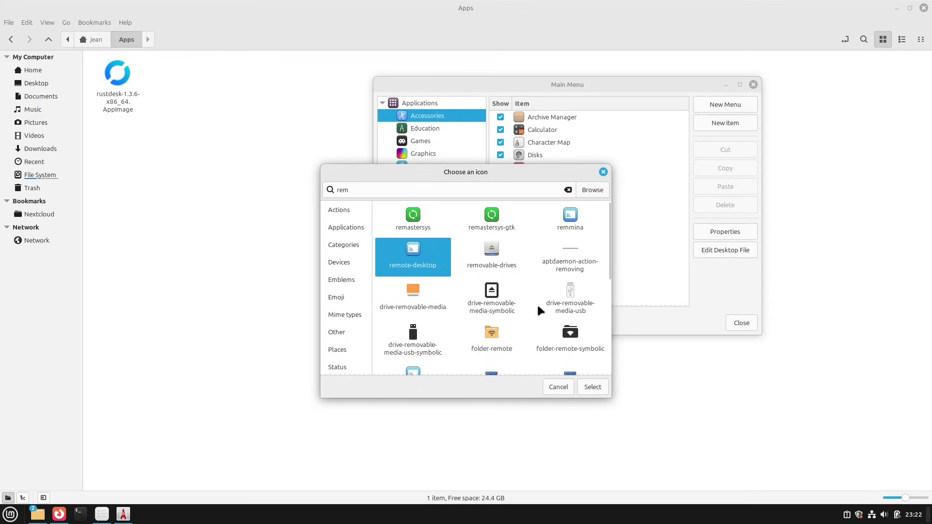
click(593, 387)
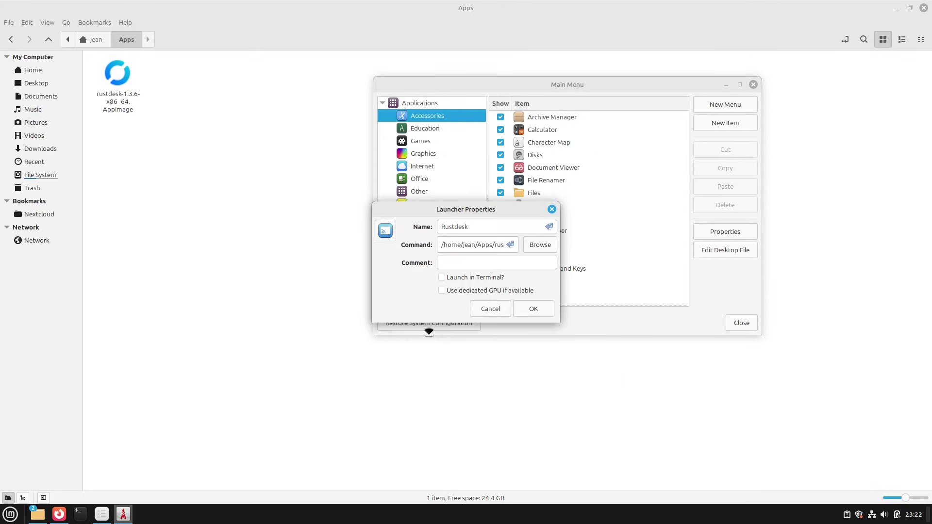
click(534, 309)
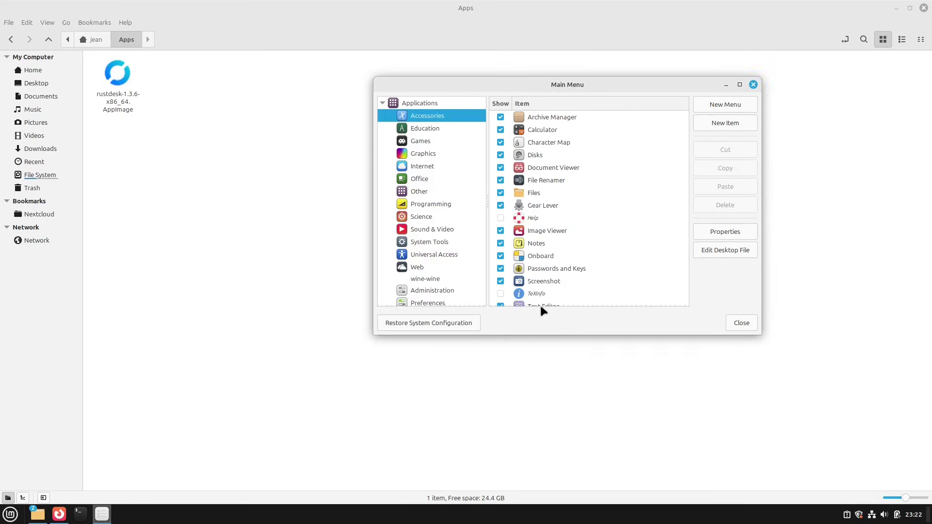
Close the menu editor, the file manager window and the browser window.
click(741, 323)
click(924, 7)
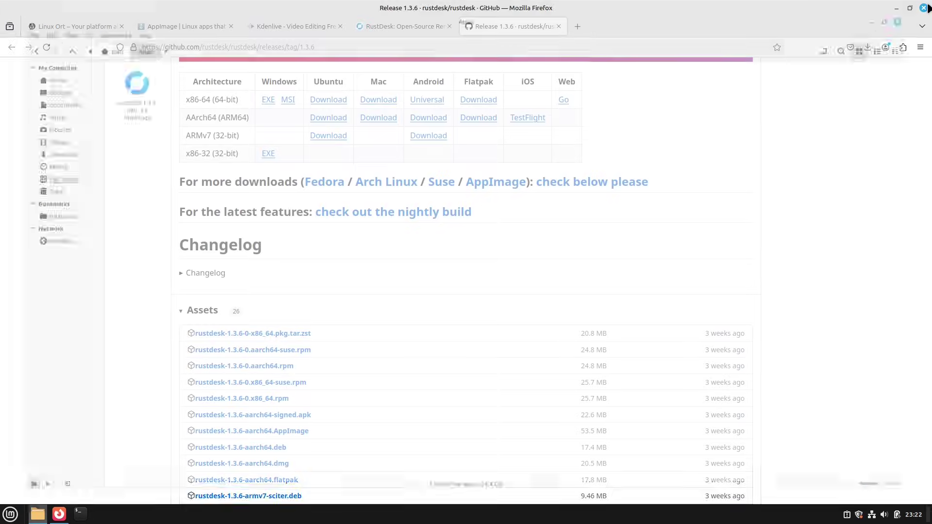
click(924, 8)
click(924, 8)
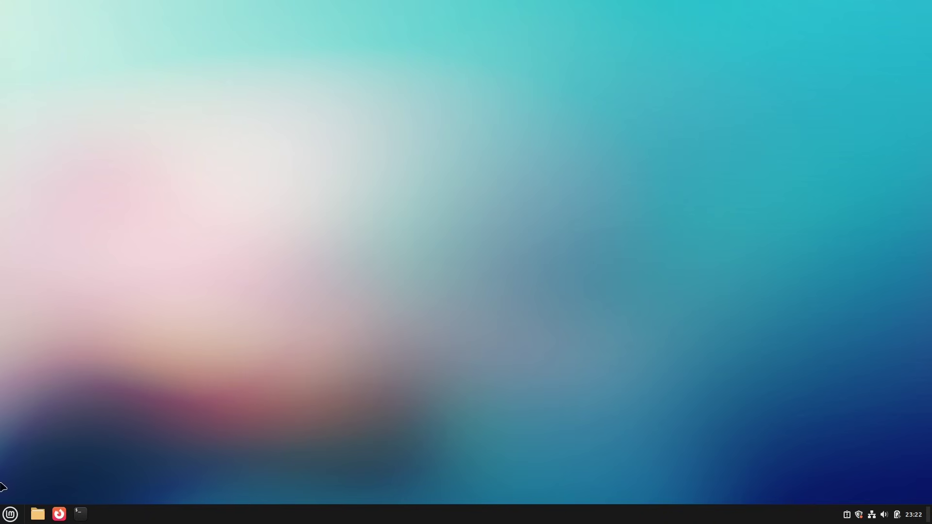
Find Rustdesk in the application menu by searching "rust", launch it, and close its window.
click(4, 515)
text(rust)
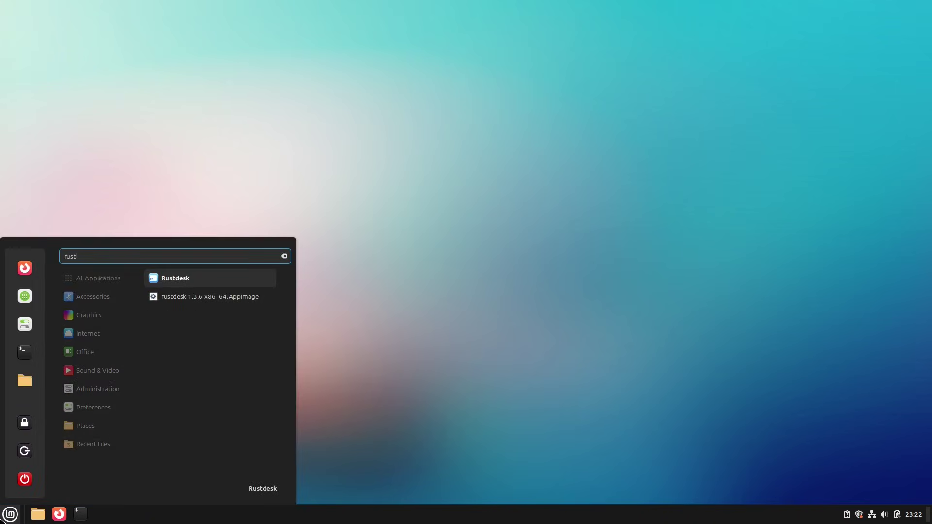
key(Return)
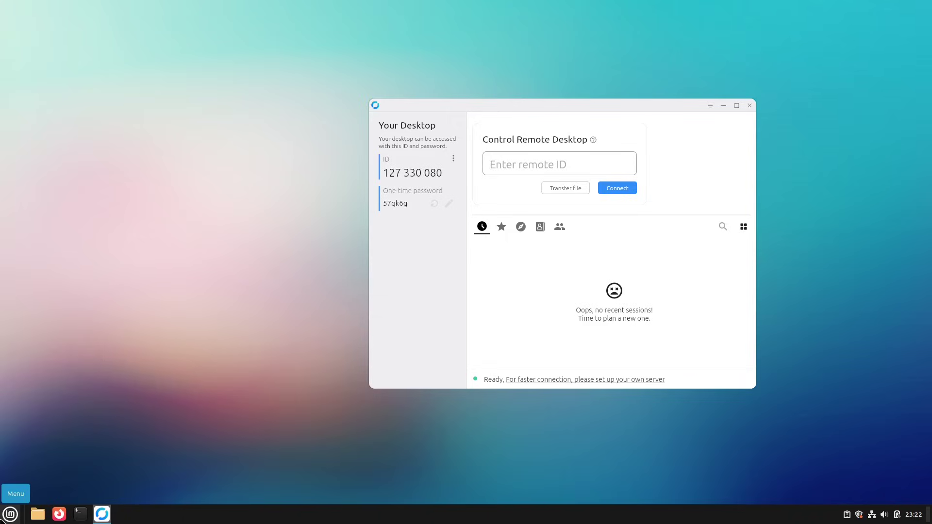
click(747, 106)
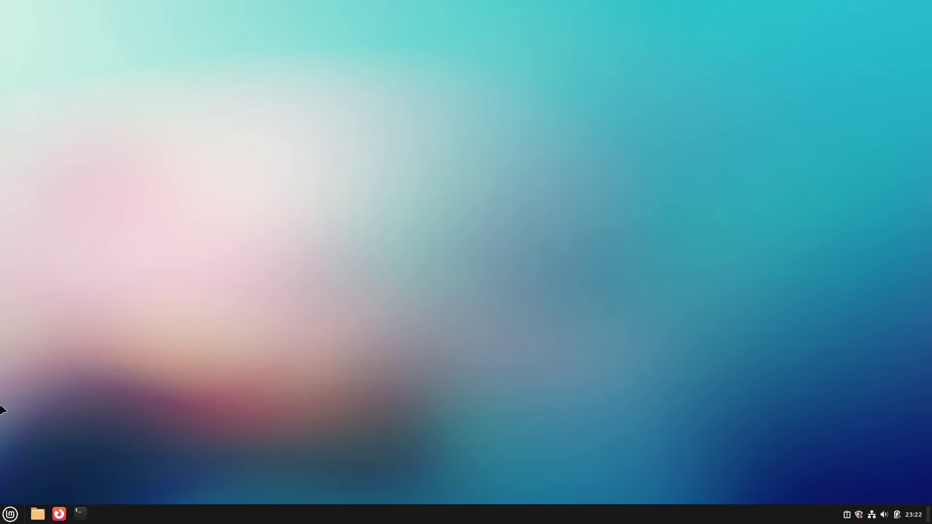
Open Firefox, view the Main Menu editor from the application menu's options, and close the editor.
click(59, 515)
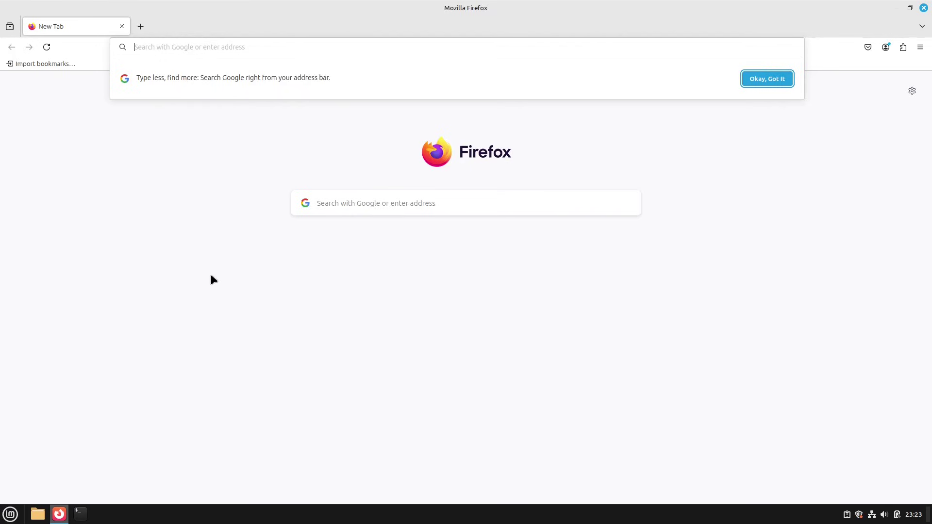
right_click(10, 514)
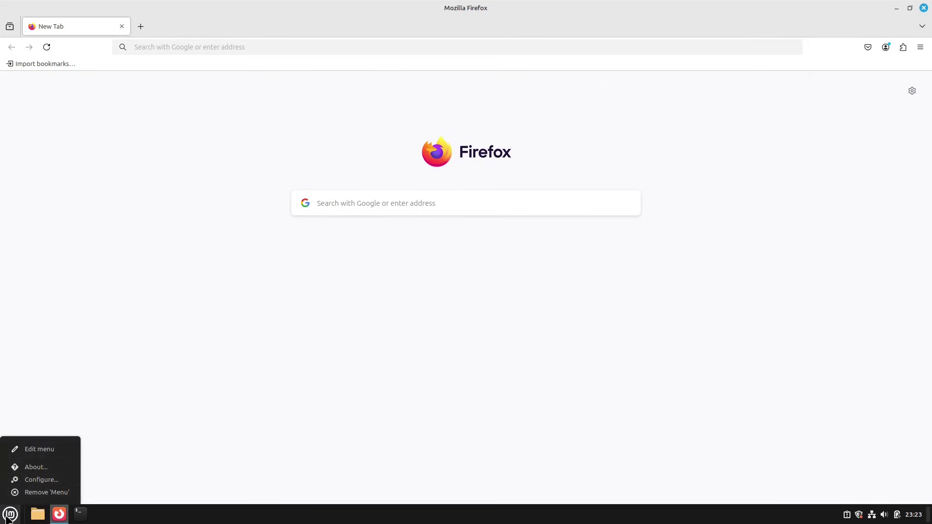
click(40, 447)
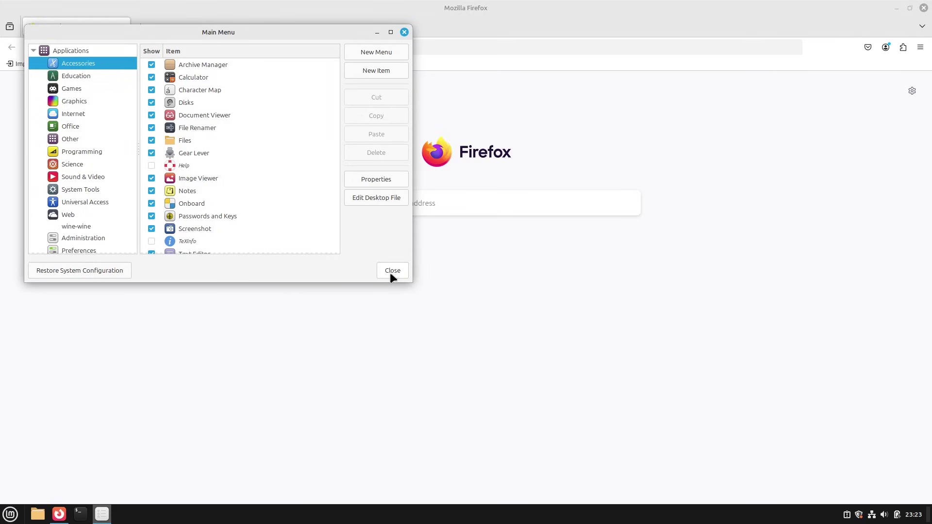
click(392, 271)
Launch Gear Lever by searching "gear" in the application menu, view its start window, and close it and the Firefox window.
click(4, 515)
text(gear)
key(Return)
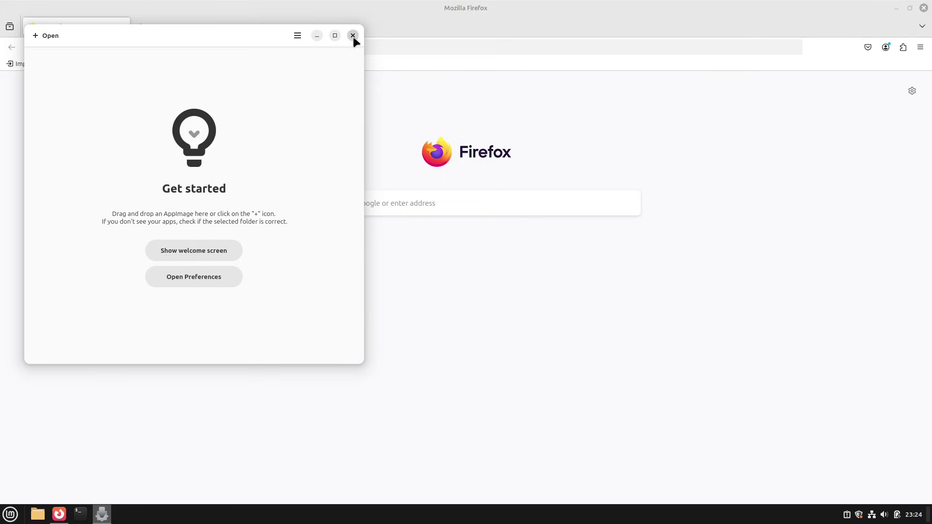
click(353, 35)
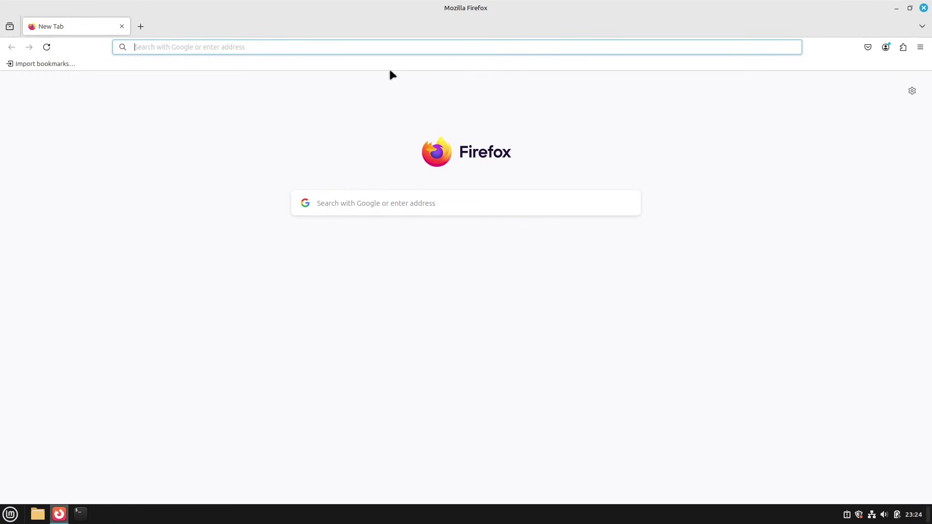
click(923, 8)
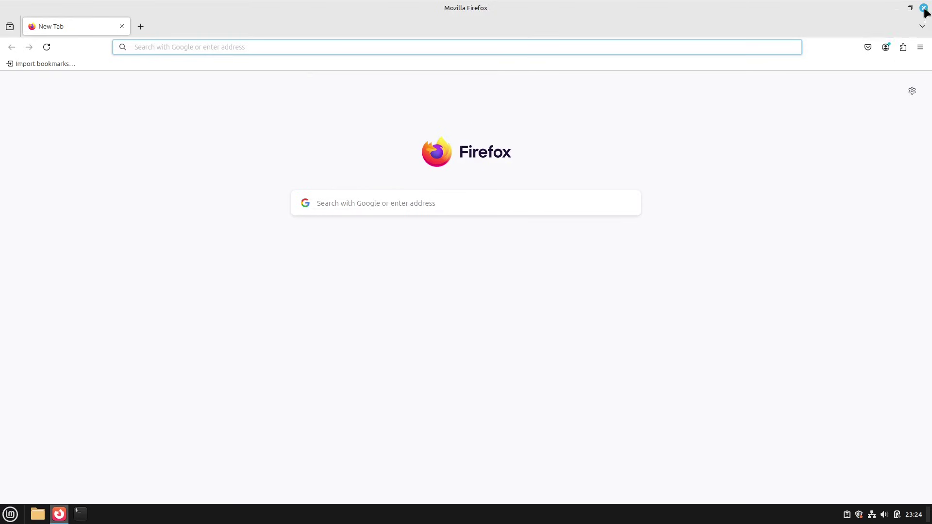
click(921, 11)
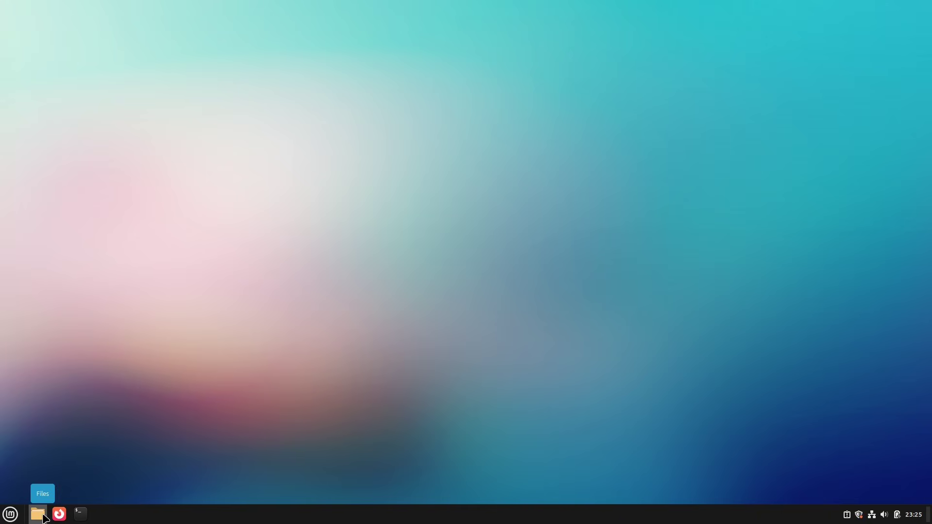
click(59, 513)
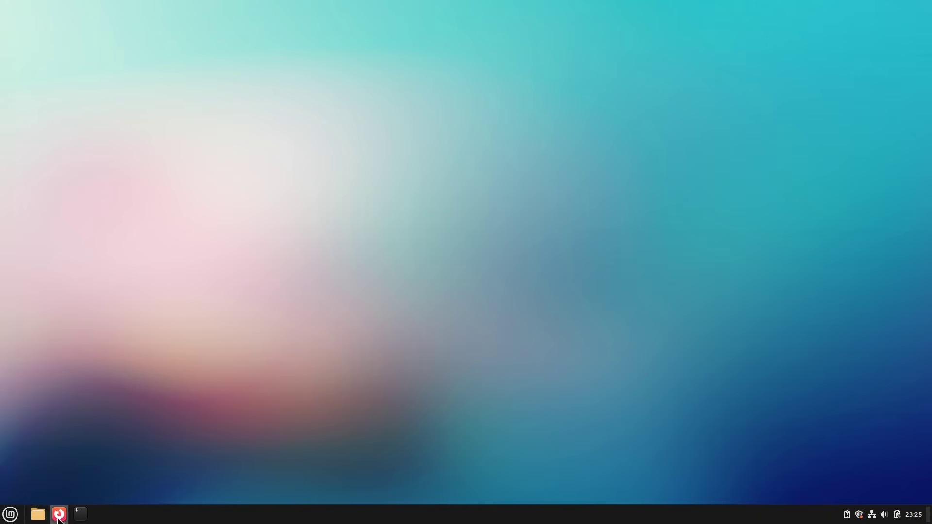